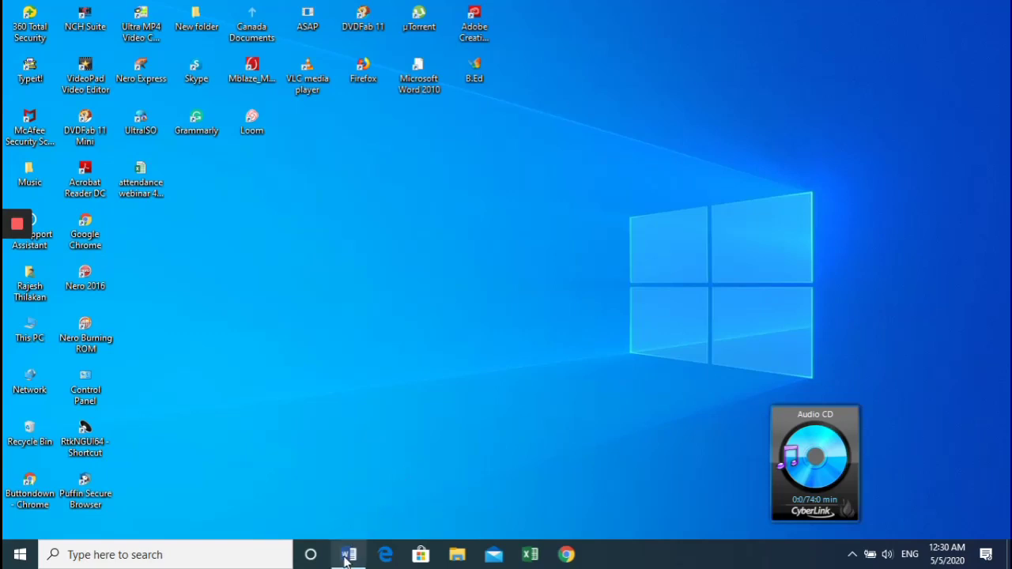
# Step: Restore the minimized Microsoft Word window from the taskbar to show its start screen
pyautogui.moveTo(345, 556)
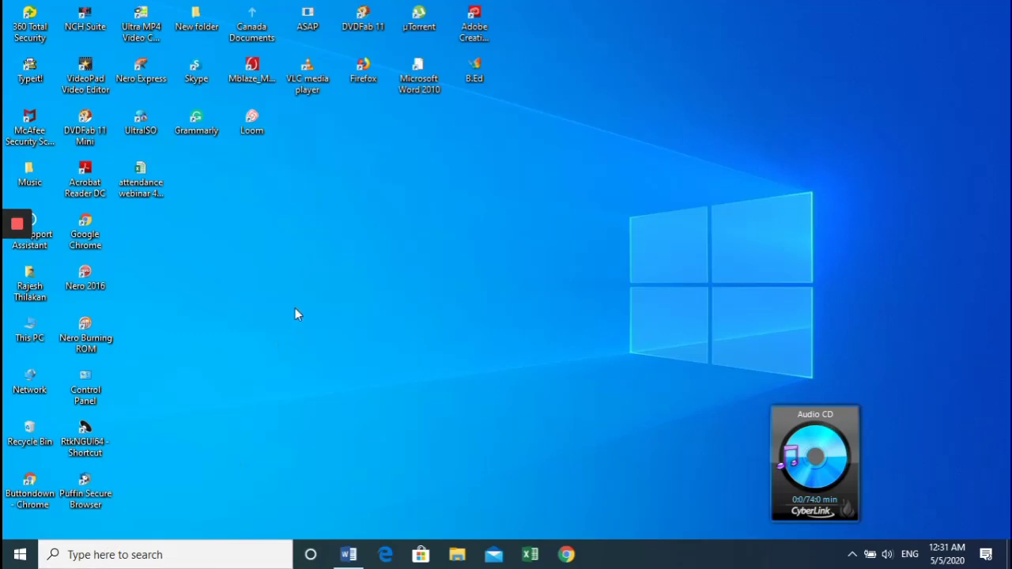
pyautogui.click(347, 553)
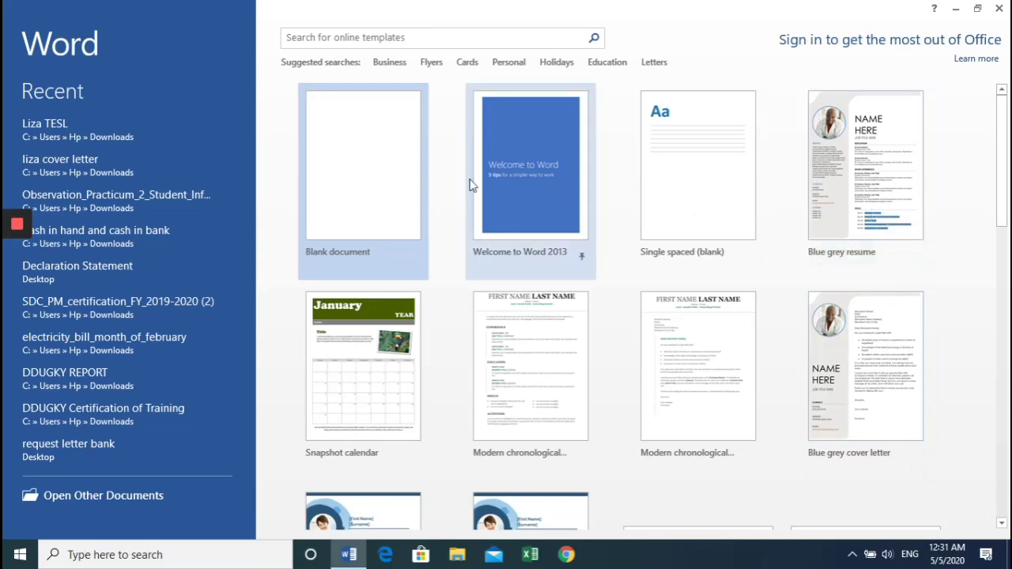
# Step: Create a blank document, Document1, and close the security warning that pops up
pyautogui.click(354, 175)
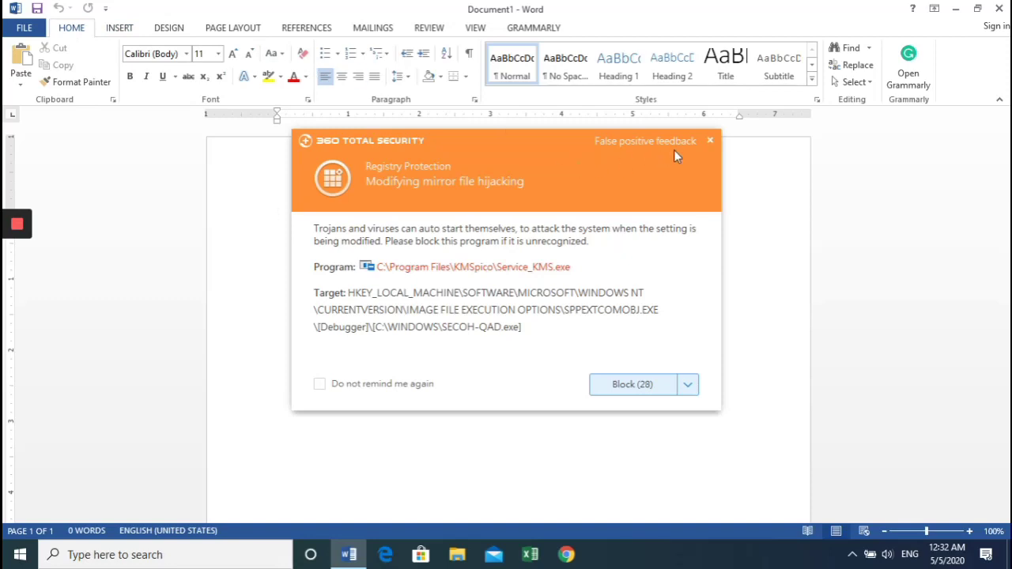
pyautogui.click(710, 141)
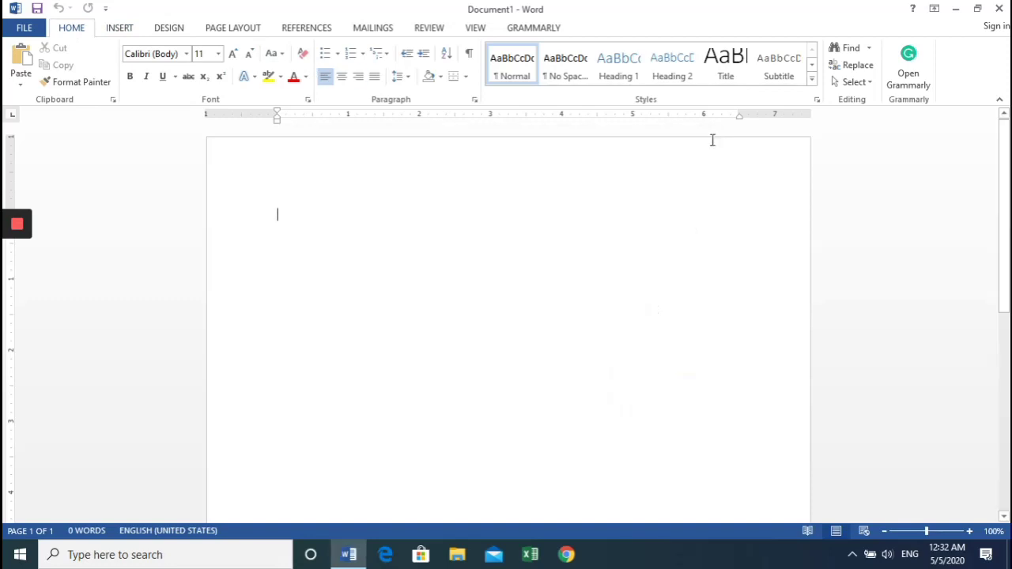
# Step: Look over the INSERT and DESIGN tabs, return to HOME, and bring up the Font dialog
pyautogui.click(120, 28)
pyautogui.click(174, 28)
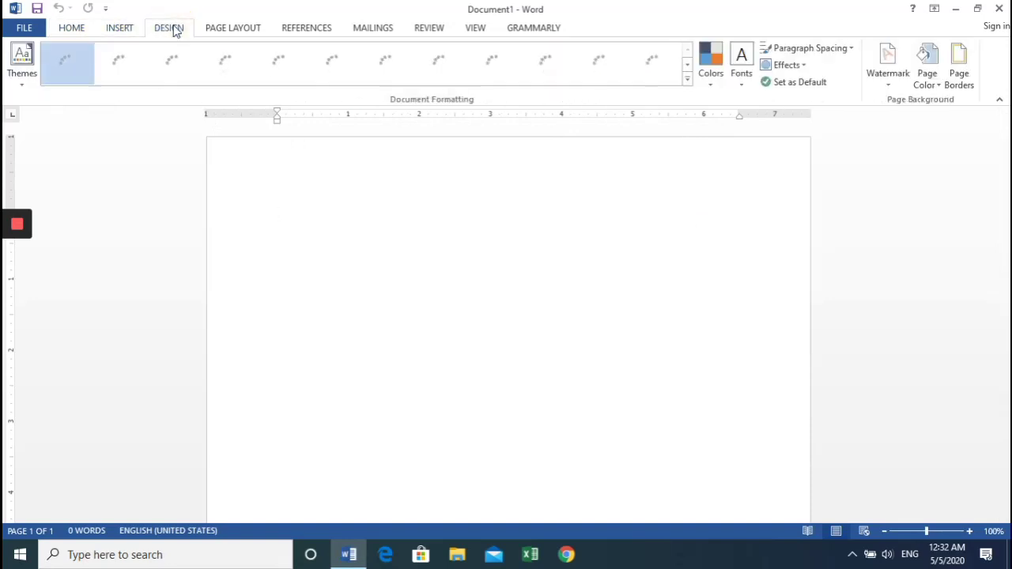
pyautogui.click(72, 29)
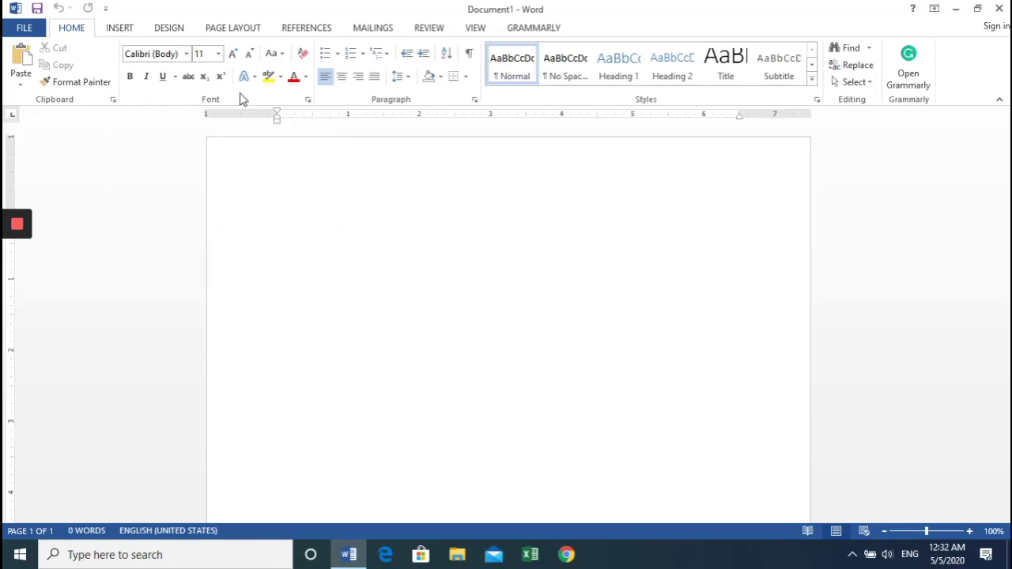
pyautogui.click(309, 103)
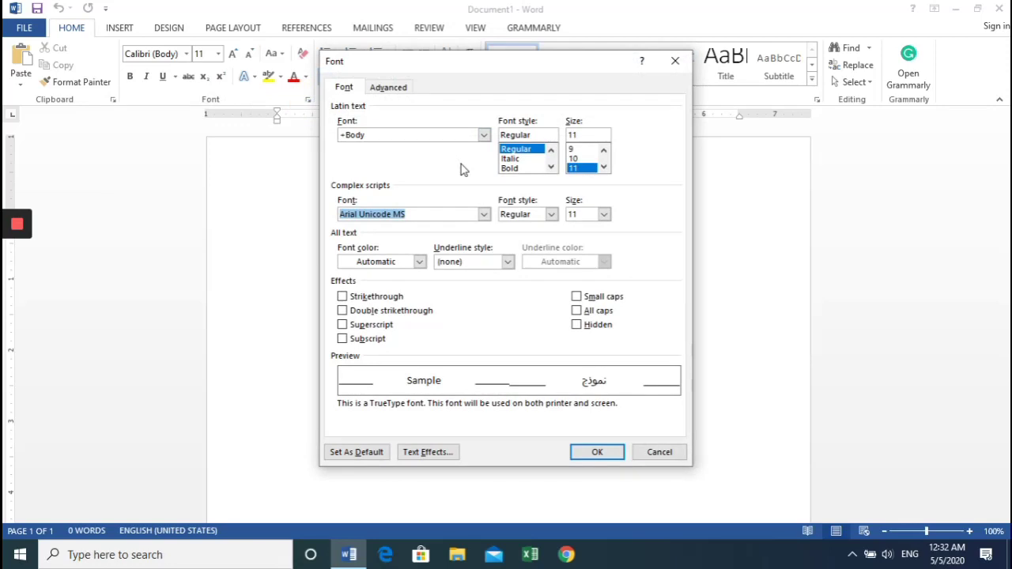
pyautogui.click(674, 62)
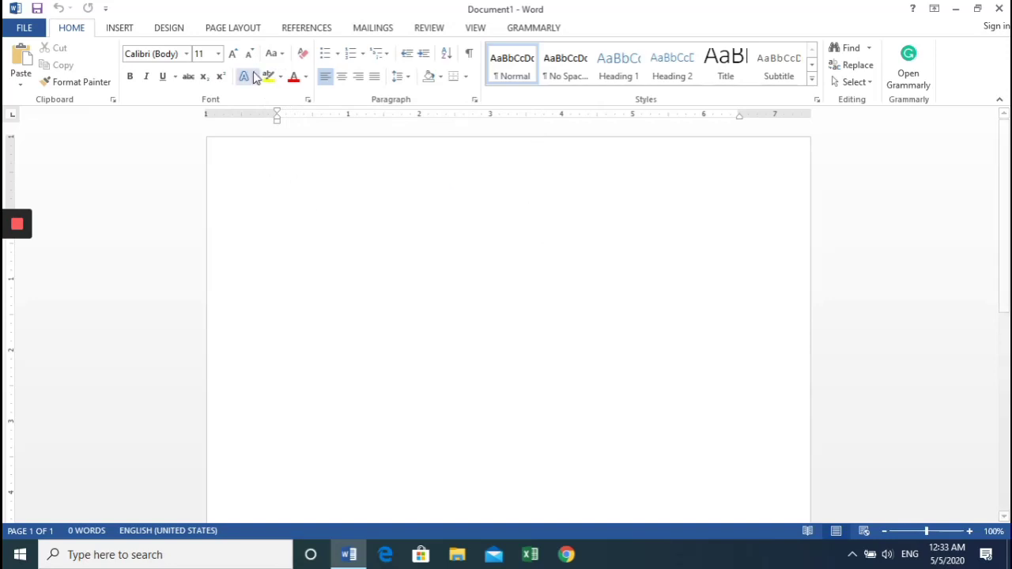
# Step: Glance through the INSERT tab and come back to HOME in the empty Document1
pyautogui.click(124, 30)
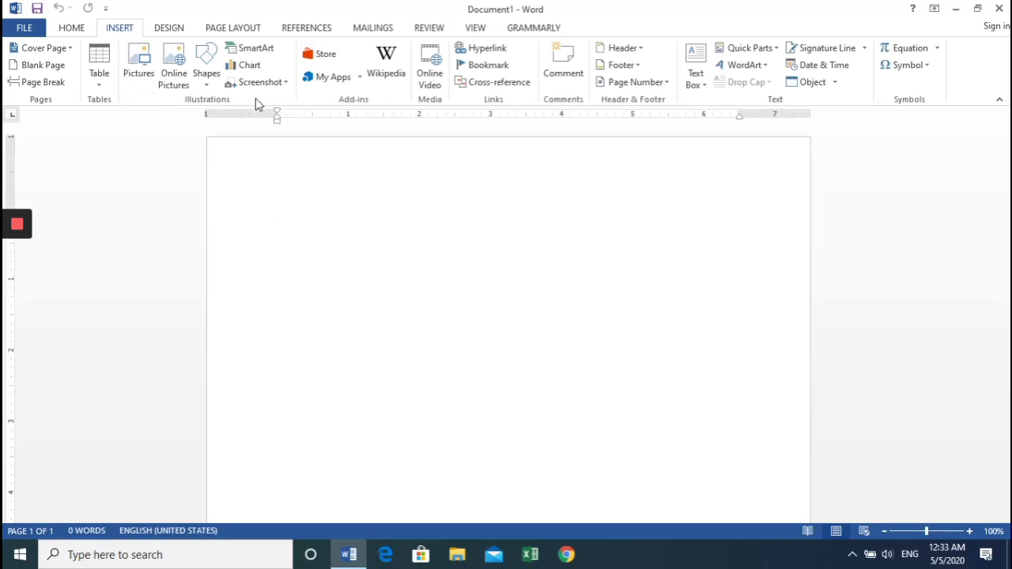
pyautogui.click(76, 28)
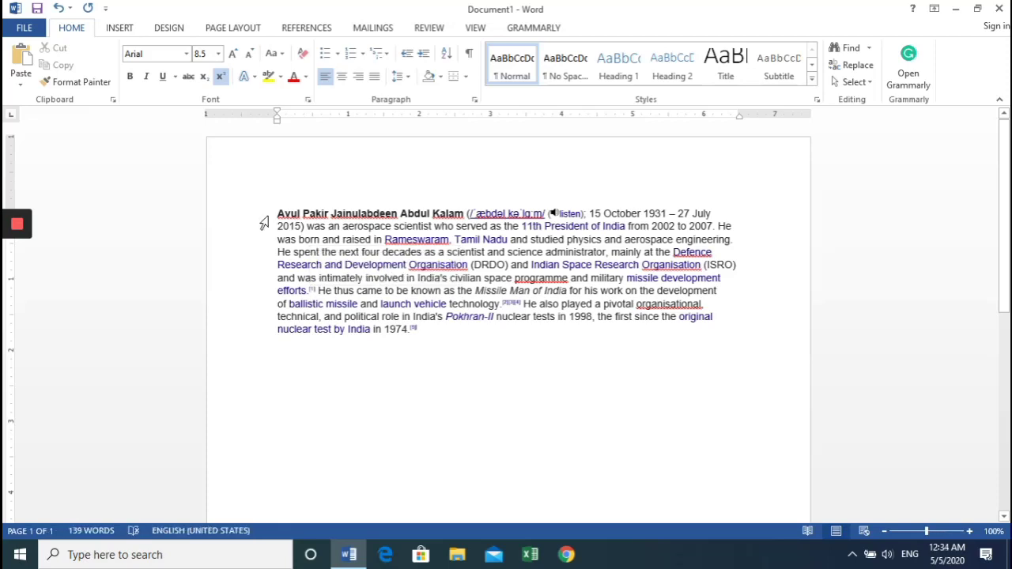
# Step: Select the whole 139-word Kalam paragraph and set it in Arial Black
pyautogui.moveTo(277, 214); pyautogui.dragTo(423, 335)
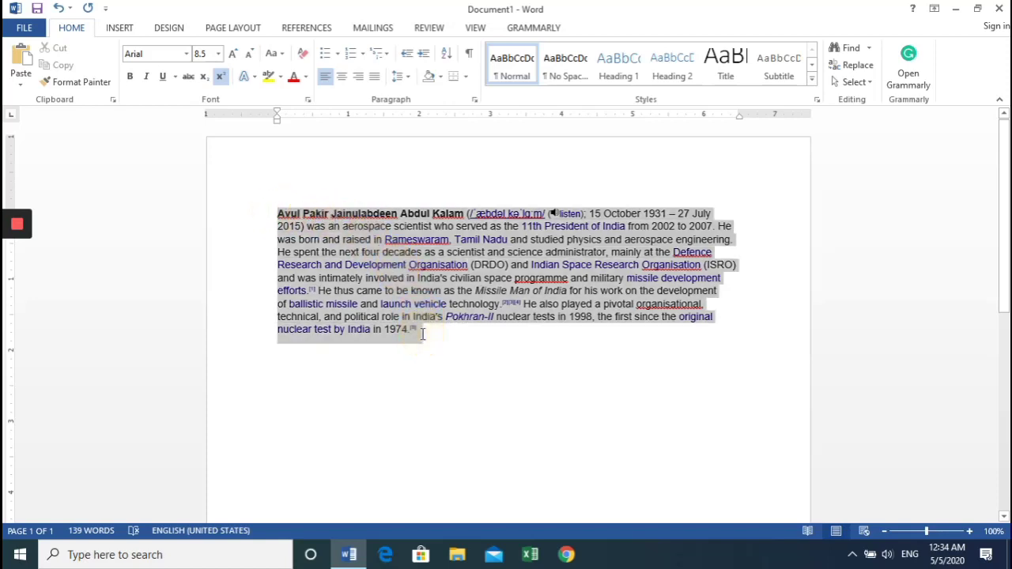
pyautogui.click(187, 55)
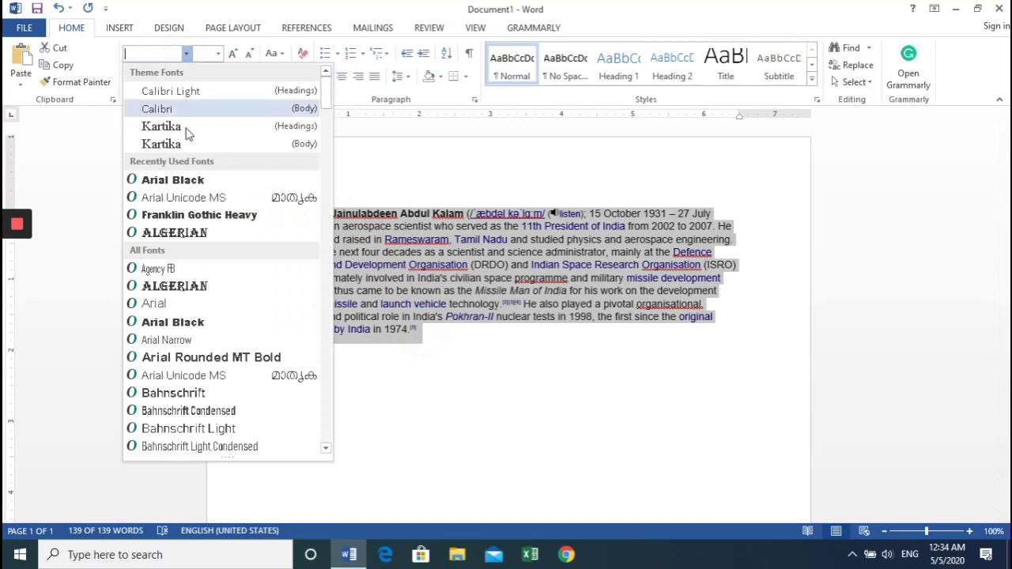
pyautogui.click(173, 322)
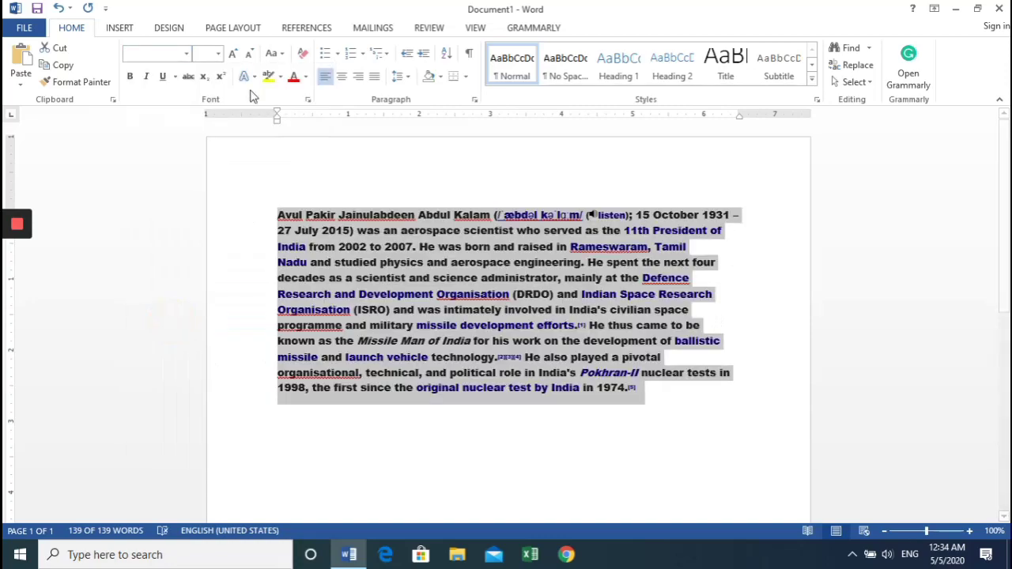
pyautogui.click(219, 55)
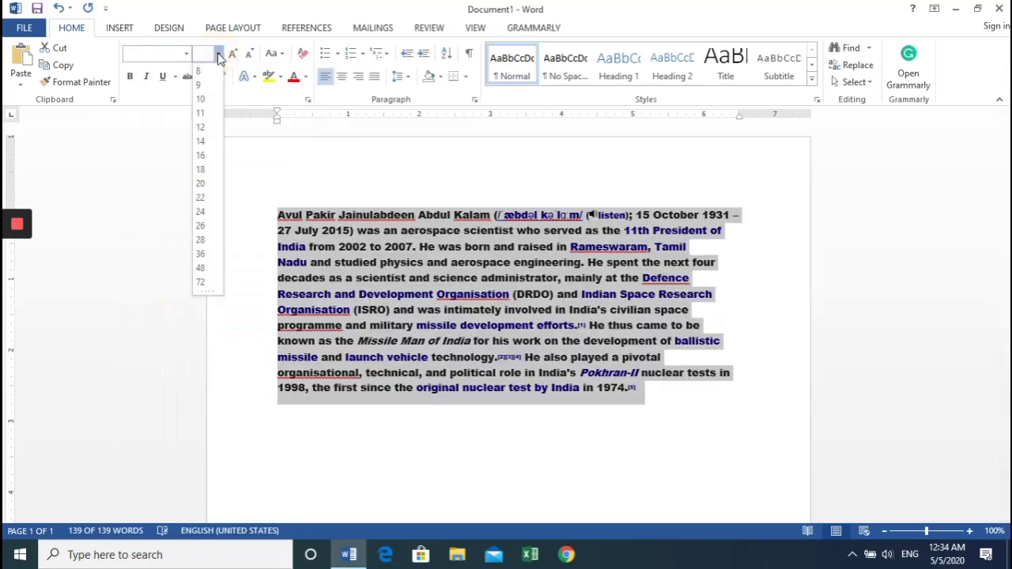
# Step: Try the paragraph at sizes 12, 14 and 16, then settle on size 11
pyautogui.click(207, 129)
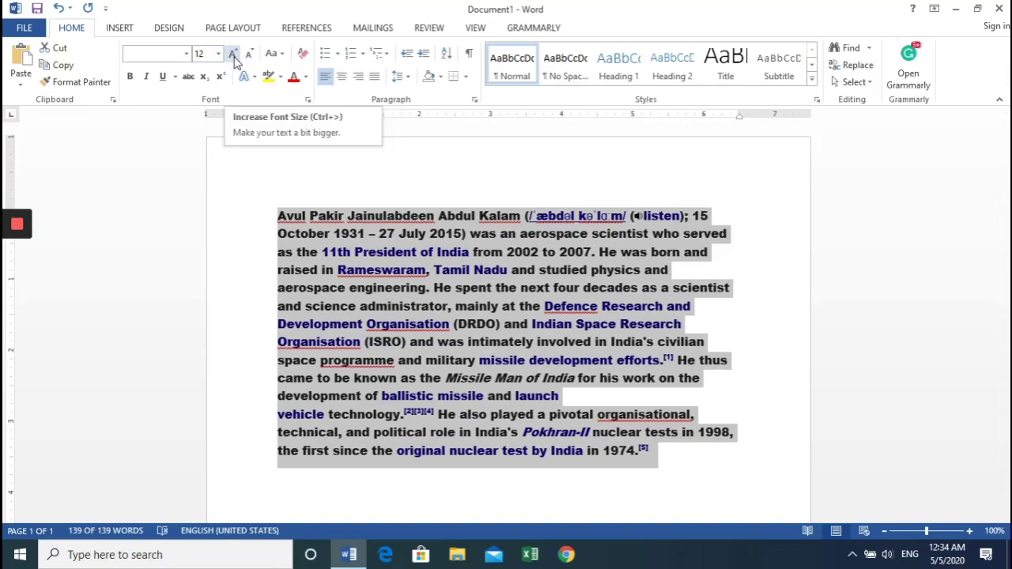
pyautogui.click(232, 55)
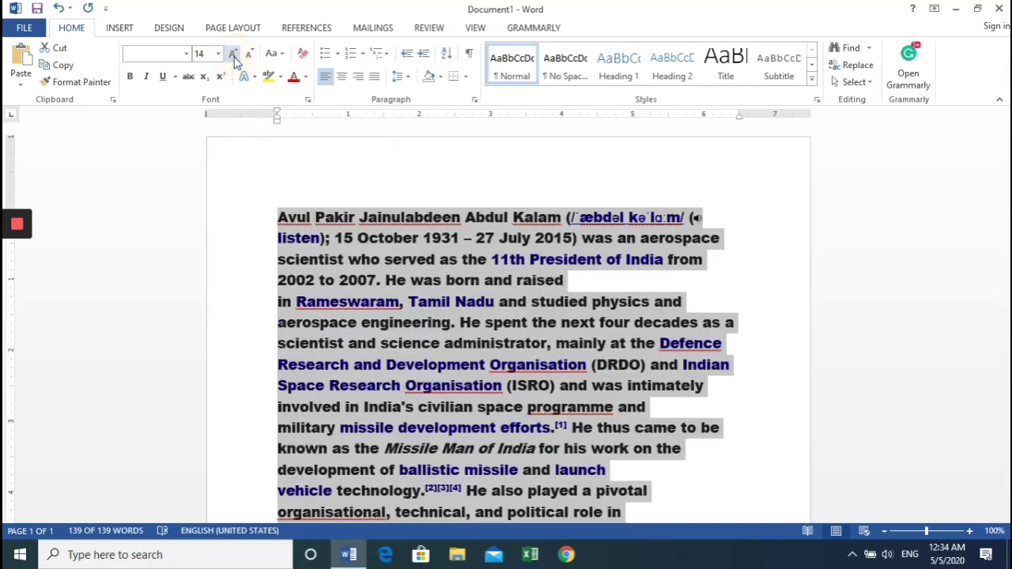
pyautogui.click(233, 55)
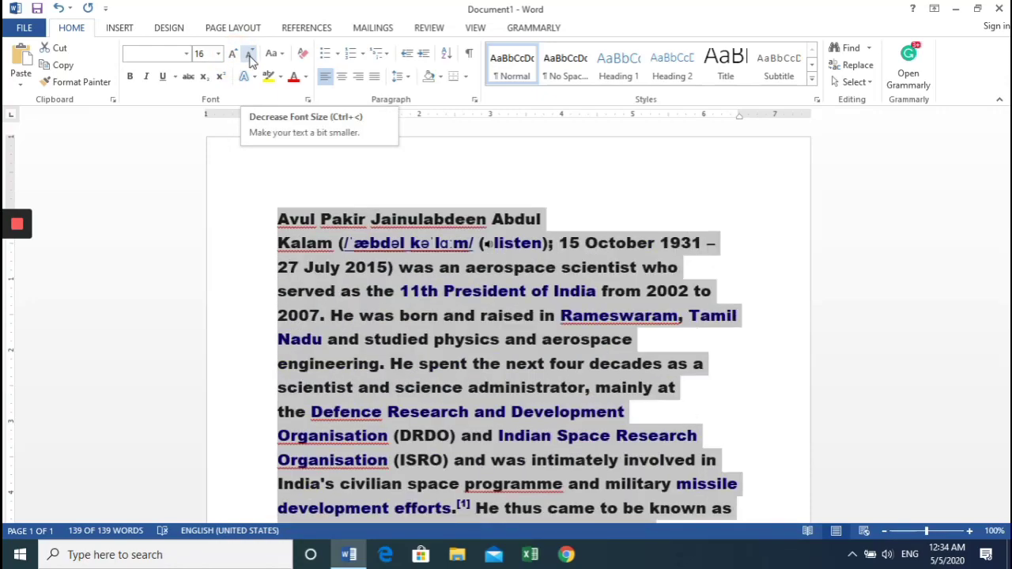
pyautogui.click(250, 57)
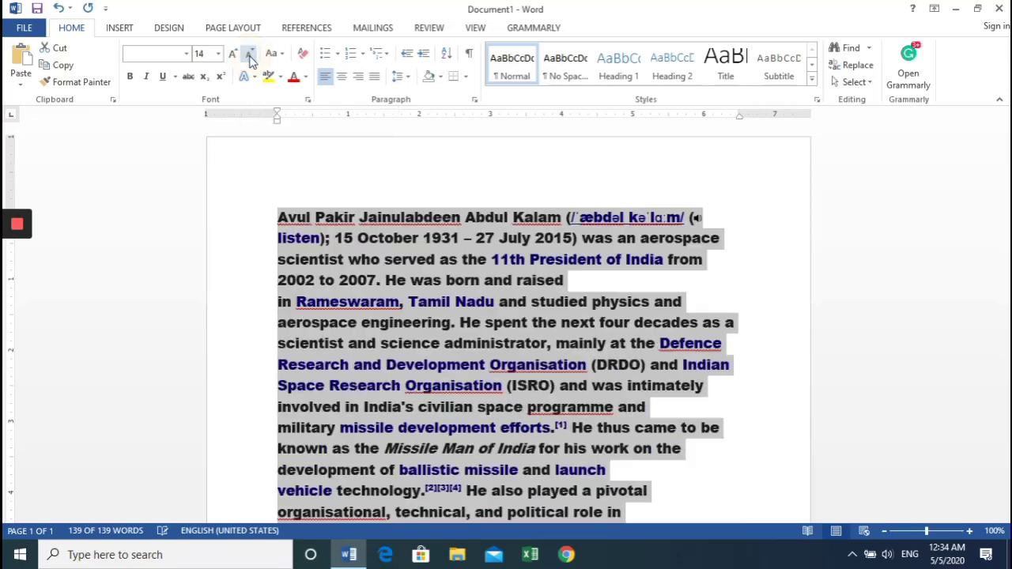
pyautogui.click(250, 57)
pyautogui.click(250, 57)
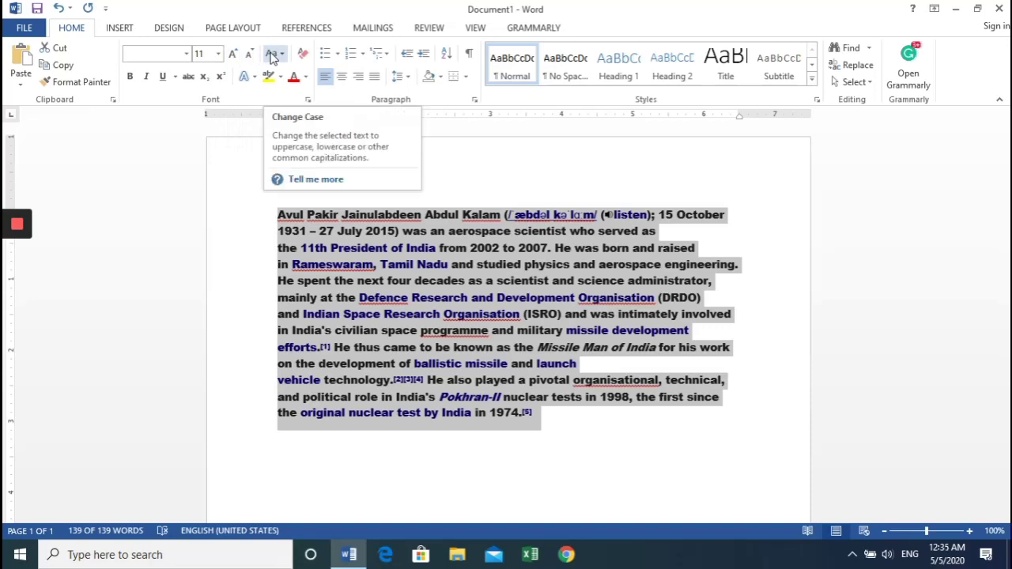
pyautogui.click(246, 269)
pyautogui.click(272, 168)
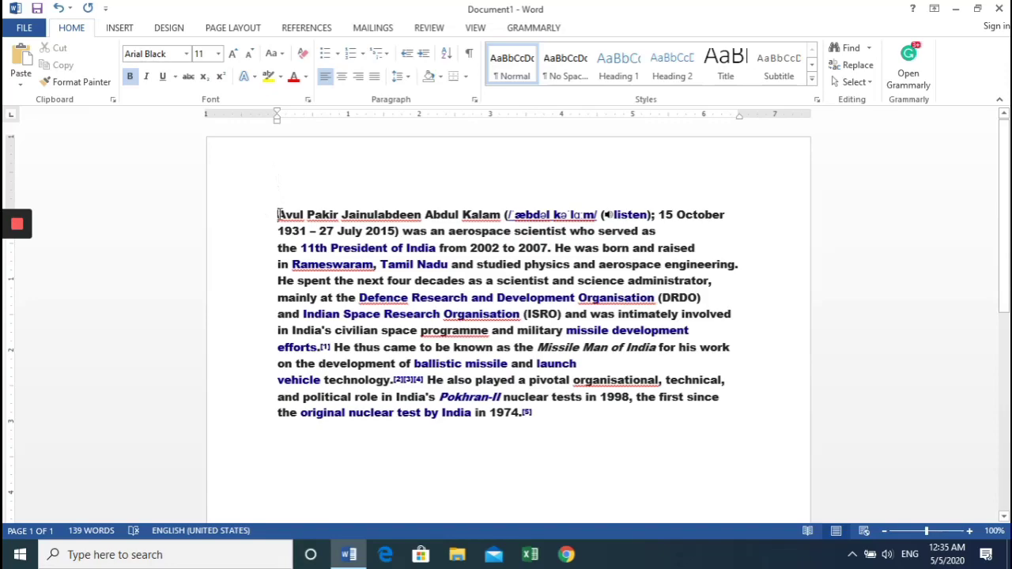
# Step: Cycle the opening name through lowercase and UPPERCASE, finishing with Capitalize Each Word
pyautogui.moveTo(279, 213); pyautogui.dragTo(499, 207)
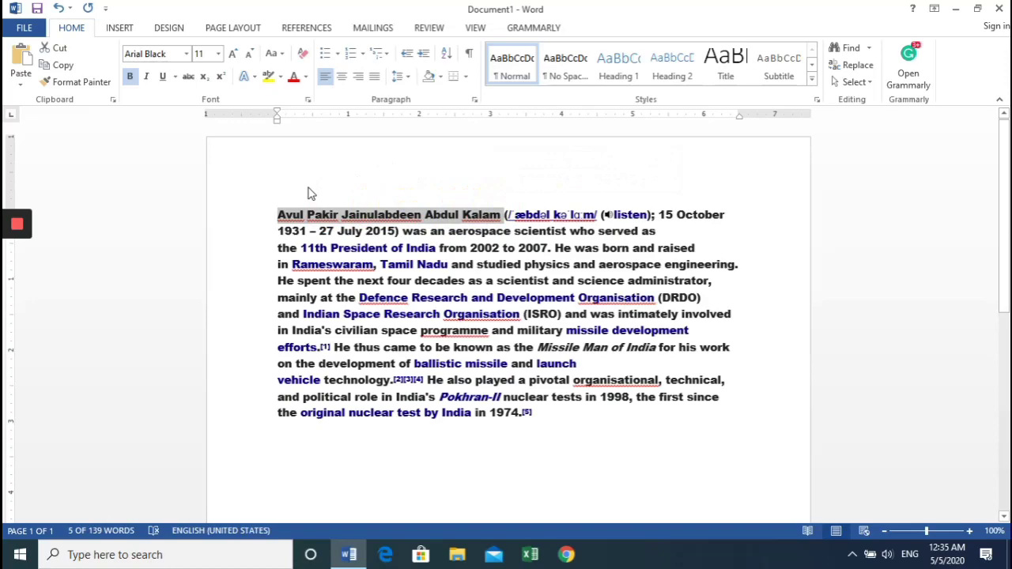
pyautogui.click(279, 57)
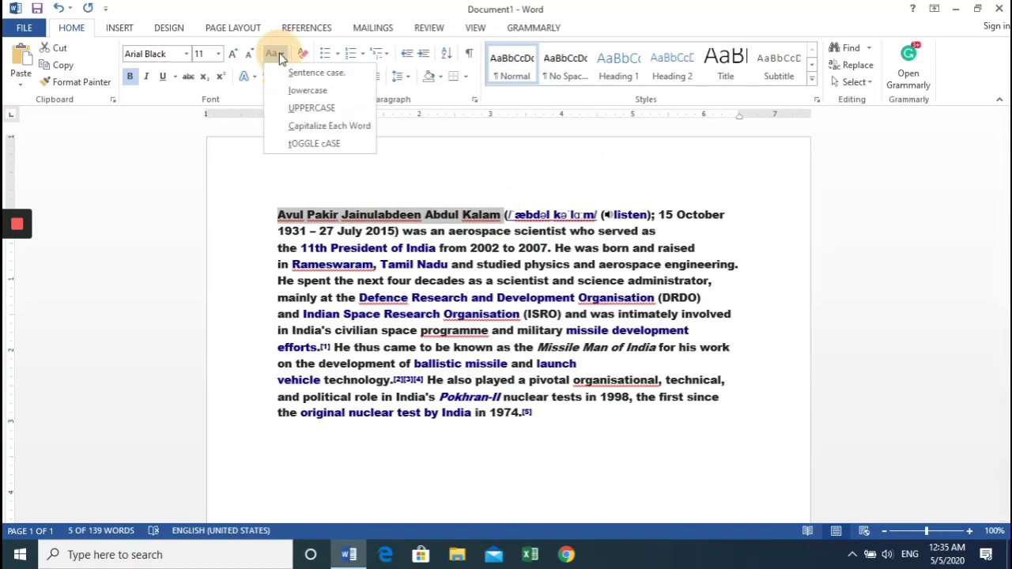
pyautogui.click(305, 92)
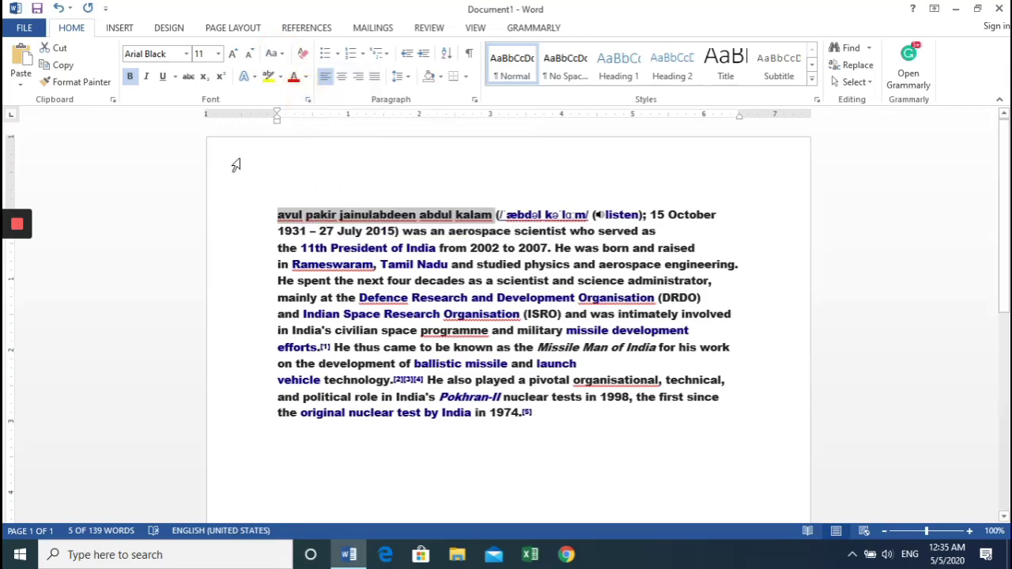
pyautogui.click(283, 55)
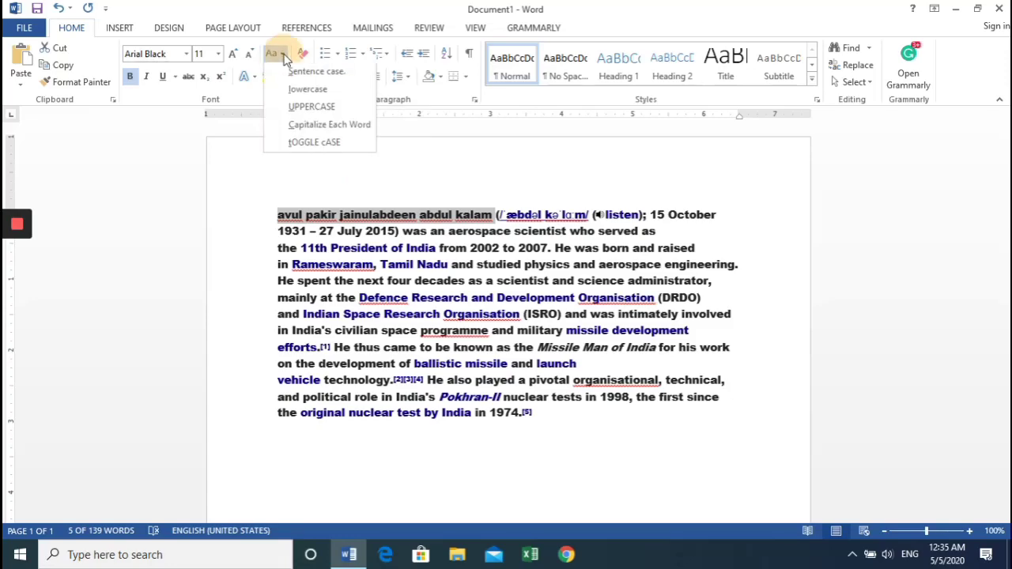
pyautogui.click(310, 108)
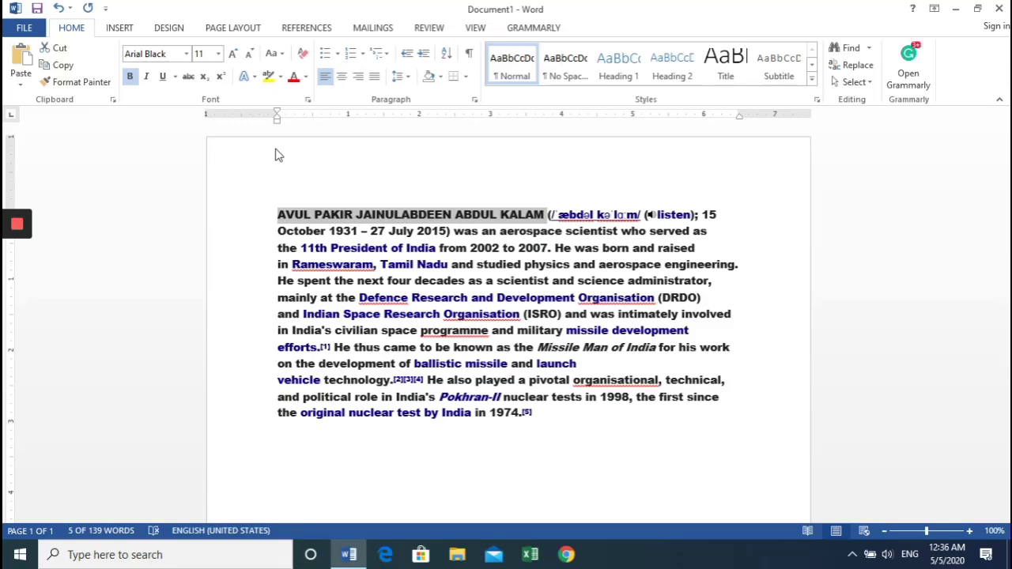
pyautogui.click(281, 55)
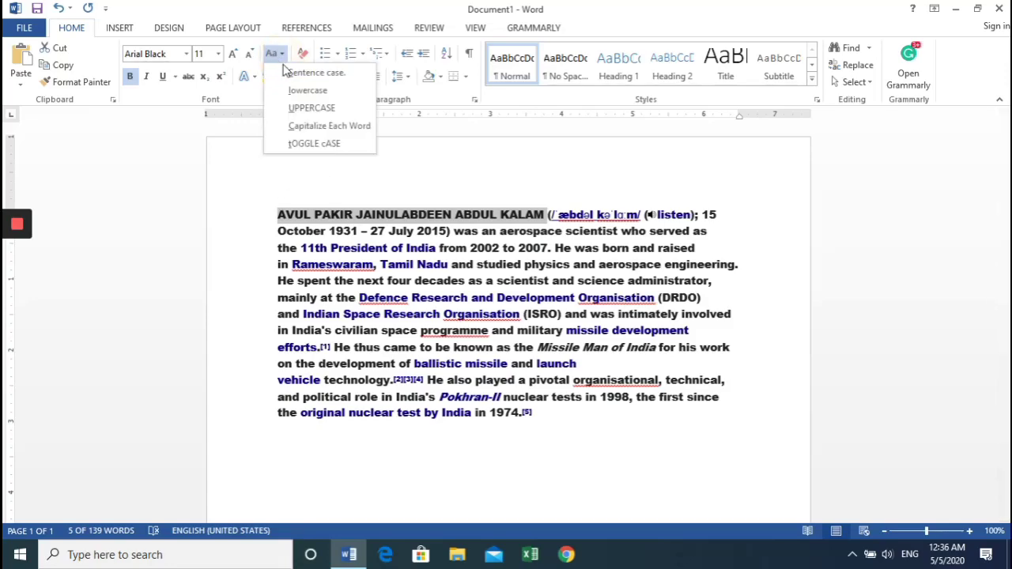
pyautogui.click(314, 129)
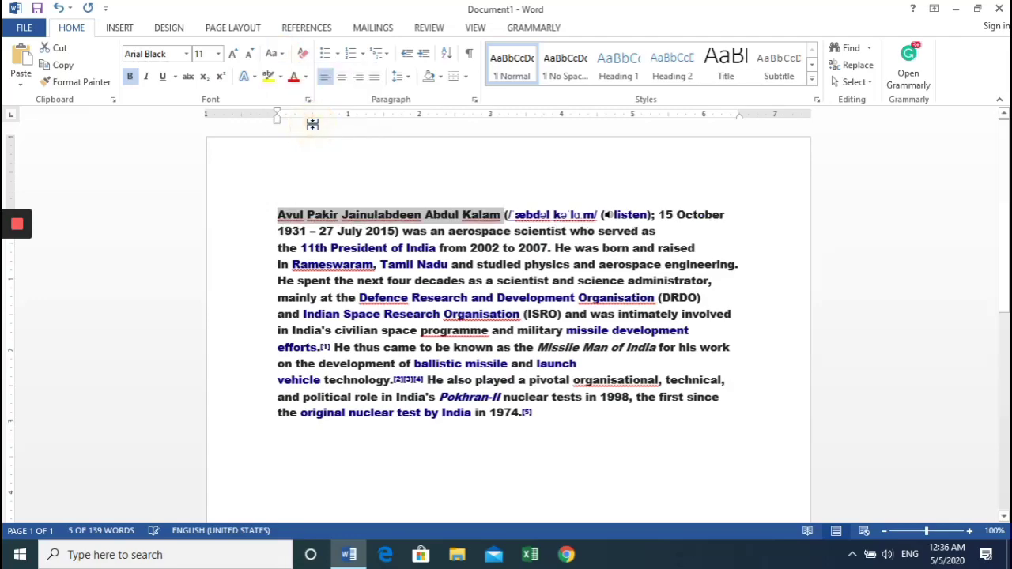
# Step: Reselect the whole Kalam paragraph and switch its font from Arial Black to Arial
pyautogui.click(282, 168)
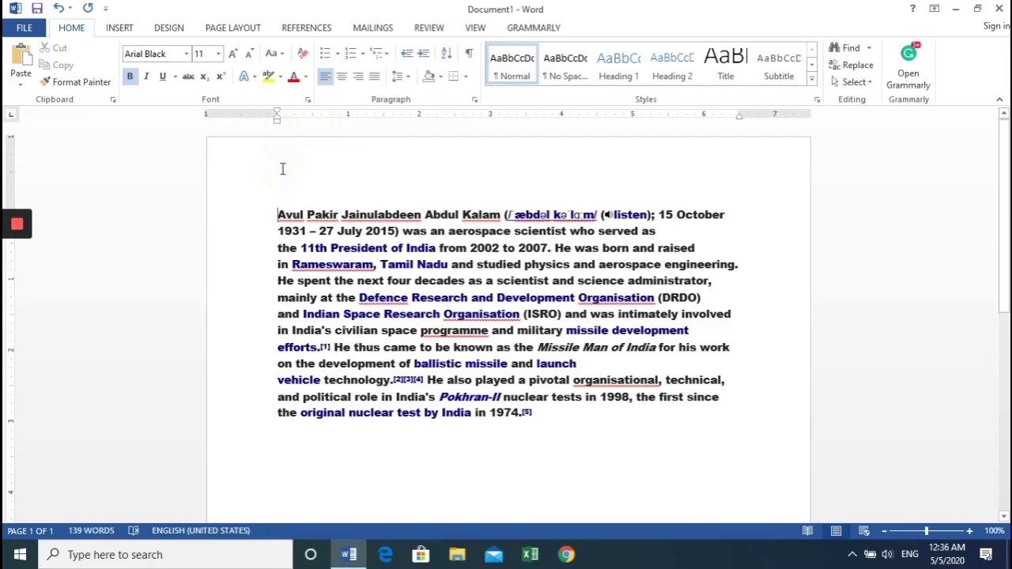
pyautogui.press('Down')
pyautogui.press('Down')
pyautogui.hotkey('shift', 'Down')
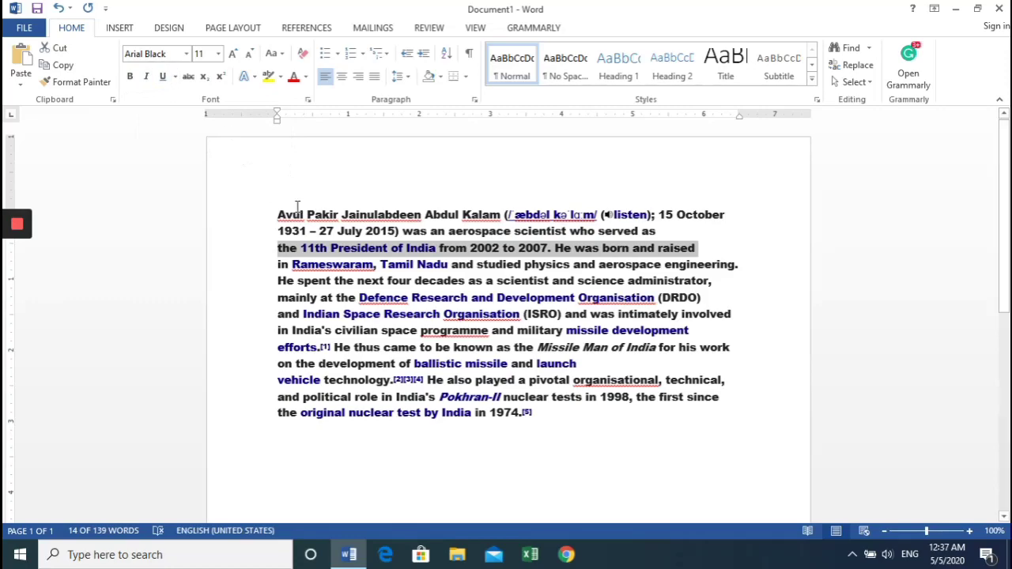
pyautogui.moveTo(276, 214); pyautogui.dragTo(573, 424)
pyautogui.click(573, 424)
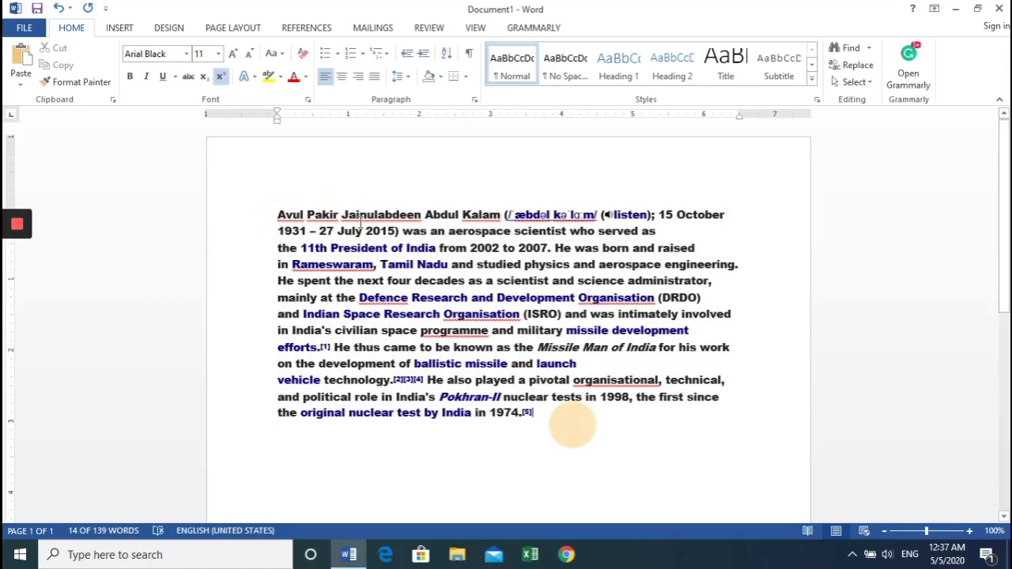
pyautogui.moveTo(271, 212); pyautogui.dragTo(535, 418)
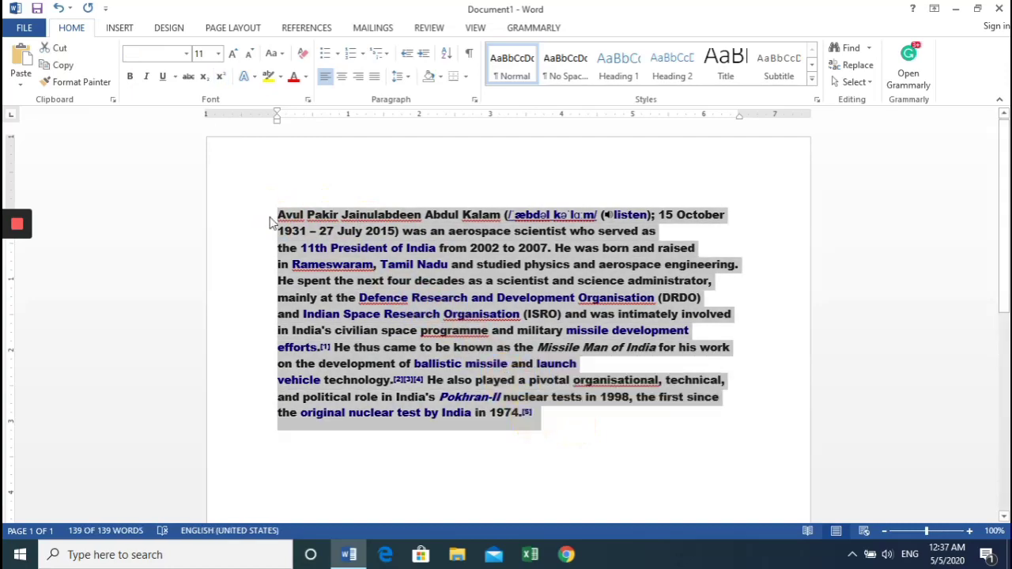
pyautogui.click(186, 55)
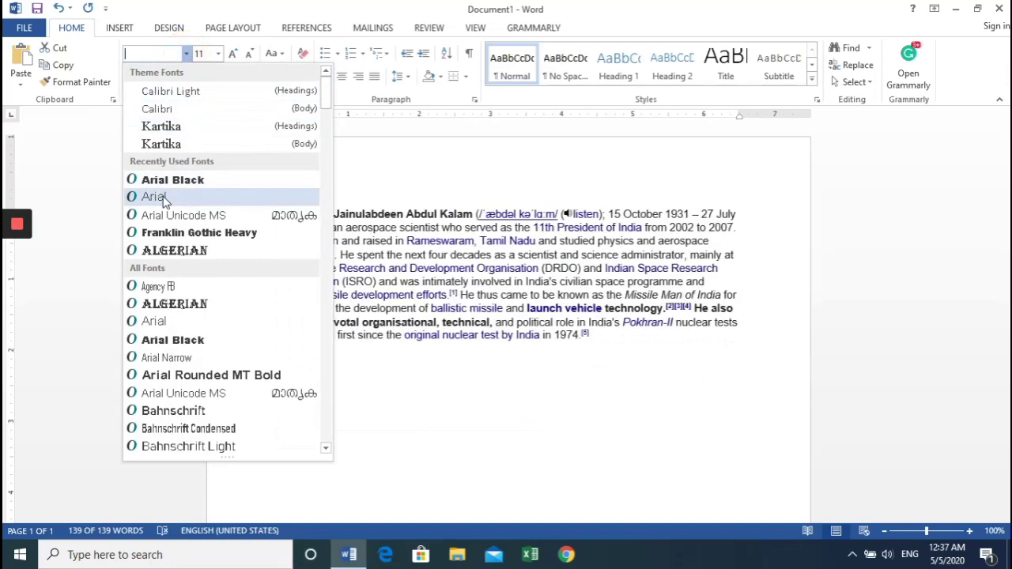
pyautogui.click(155, 197)
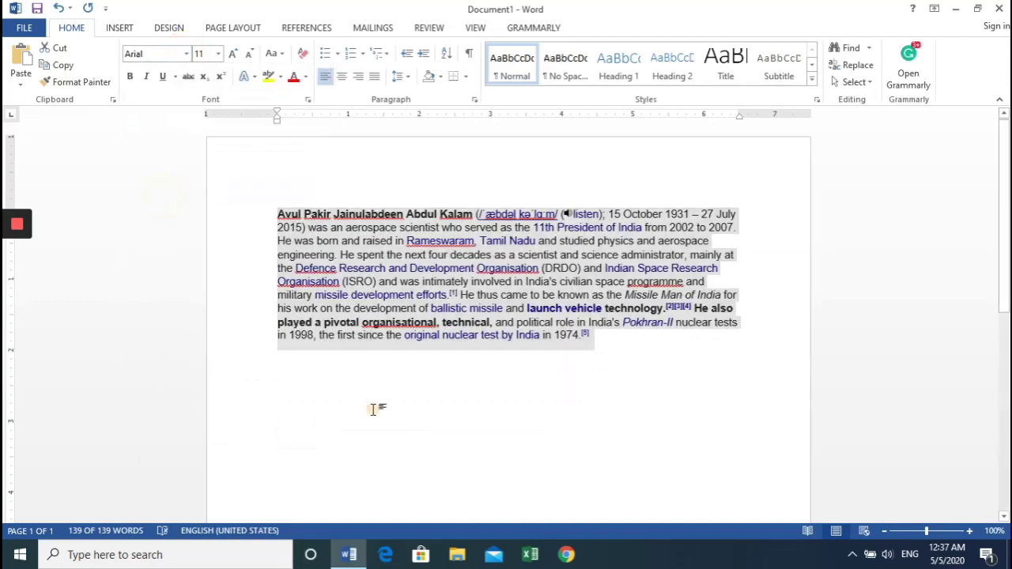
pyautogui.click(372, 407)
# Step: Make the text from "military missile development efforts" to "1974" bold, italic and underlined
pyautogui.moveTo(278, 294); pyautogui.dragTo(605, 340)
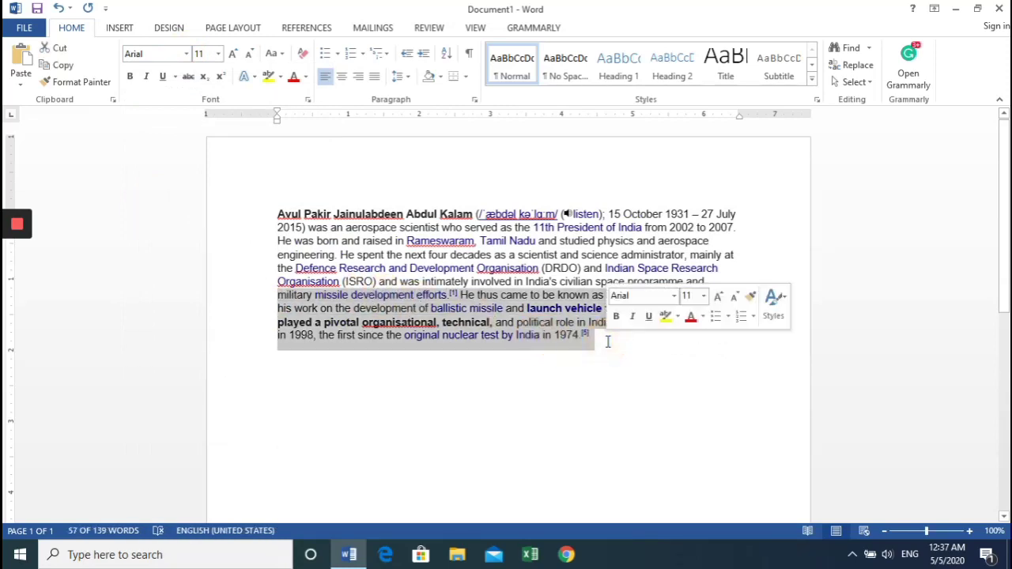
pyautogui.click(130, 79)
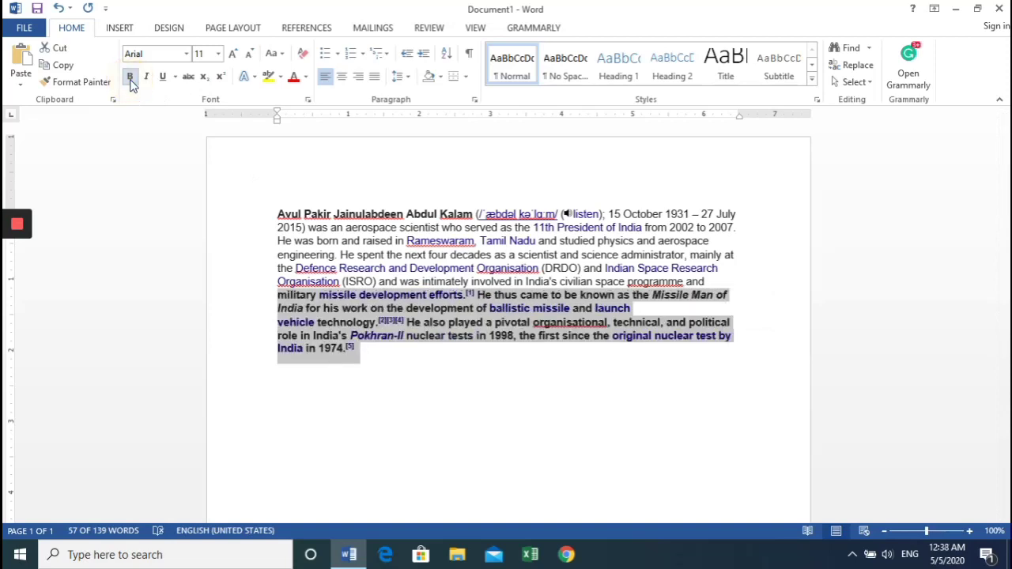
pyautogui.click(146, 79)
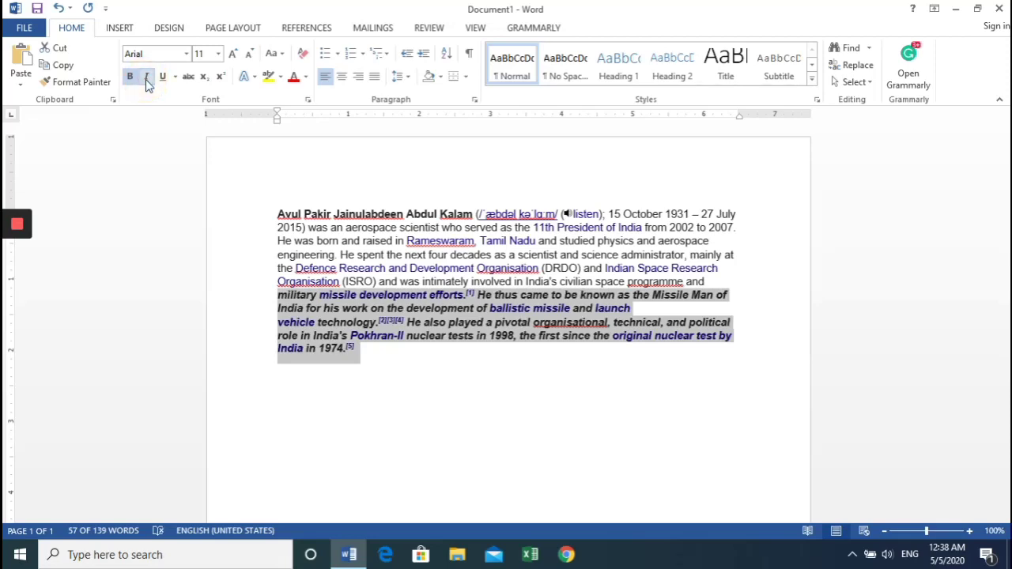
pyautogui.click(163, 76)
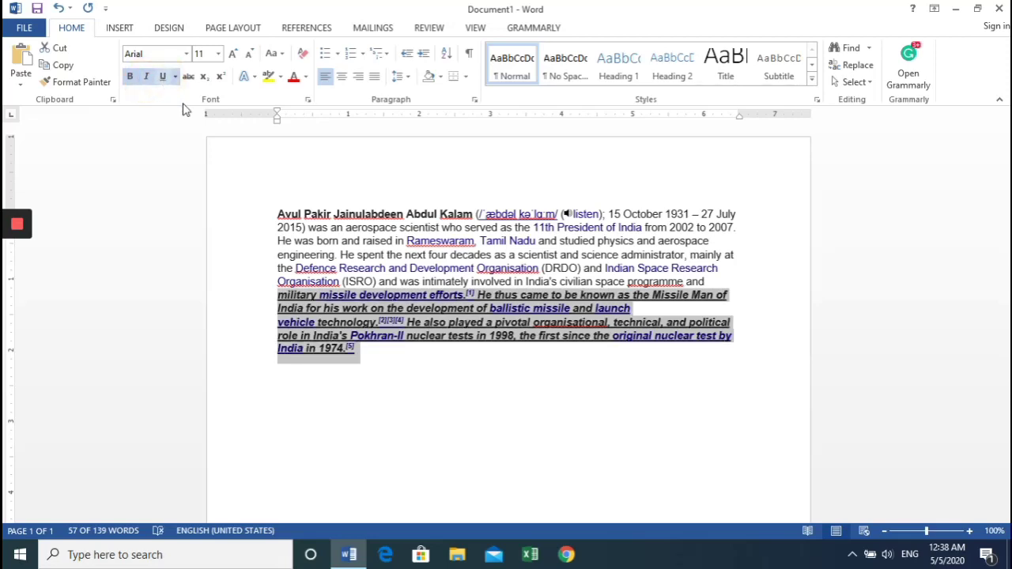
pyautogui.click(401, 393)
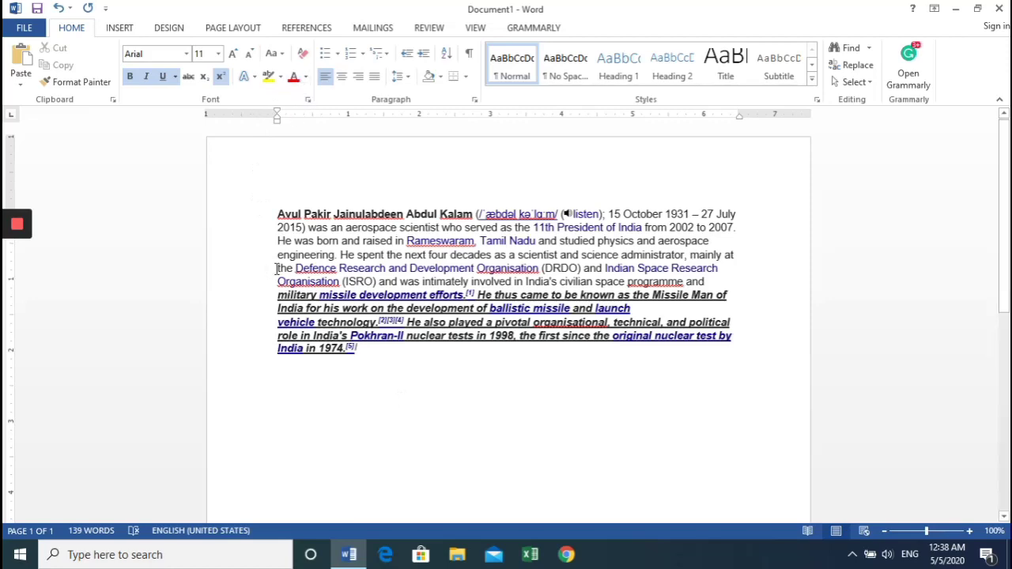
pyautogui.moveTo(278, 268); pyautogui.dragTo(416, 355)
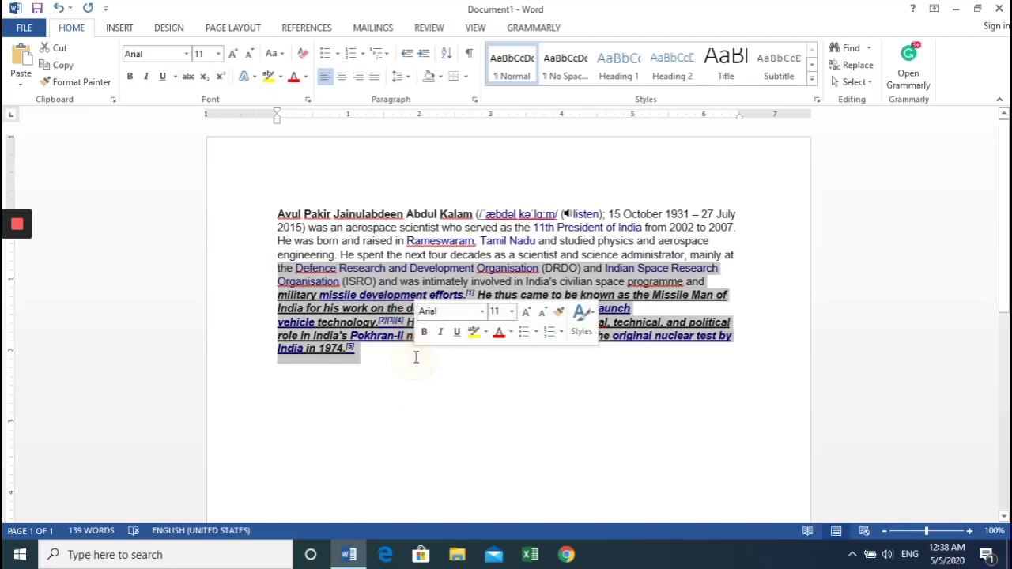
# Step: Colour the selected text from "the Defence" through "1974" blue
pyautogui.click(306, 81)
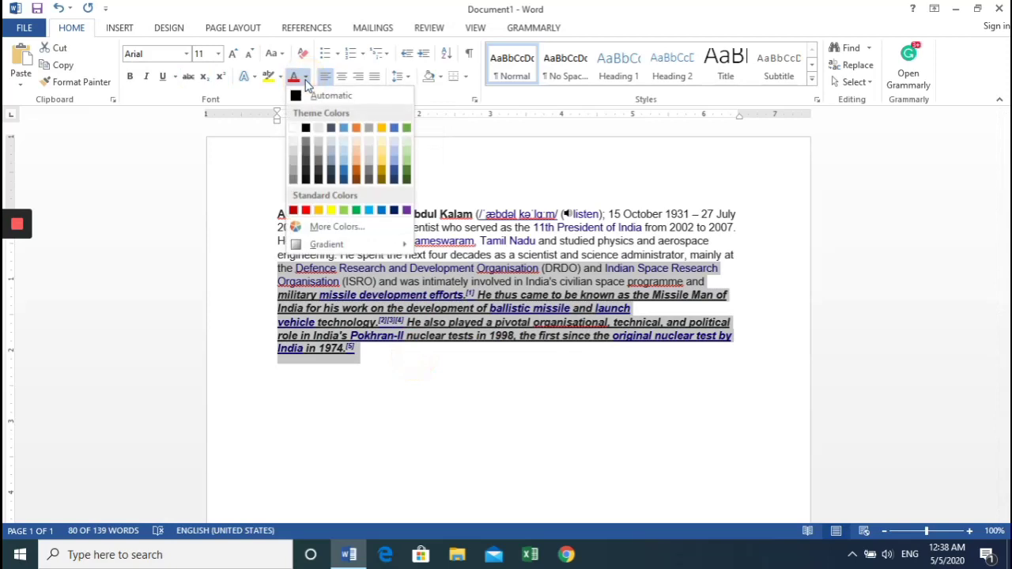
pyautogui.click(345, 176)
pyautogui.click(344, 171)
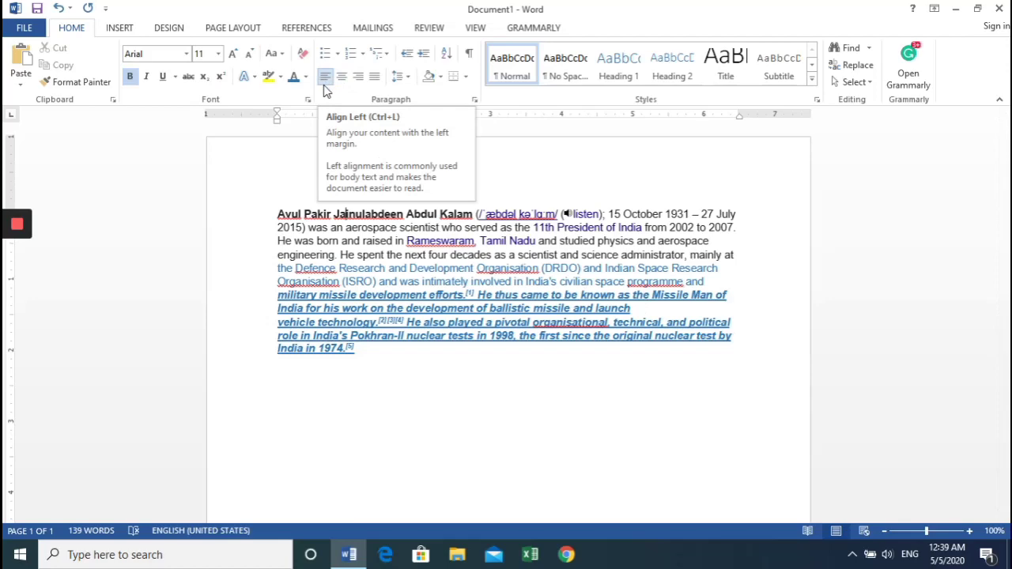
pyautogui.moveTo(279, 215); pyautogui.dragTo(528, 350)
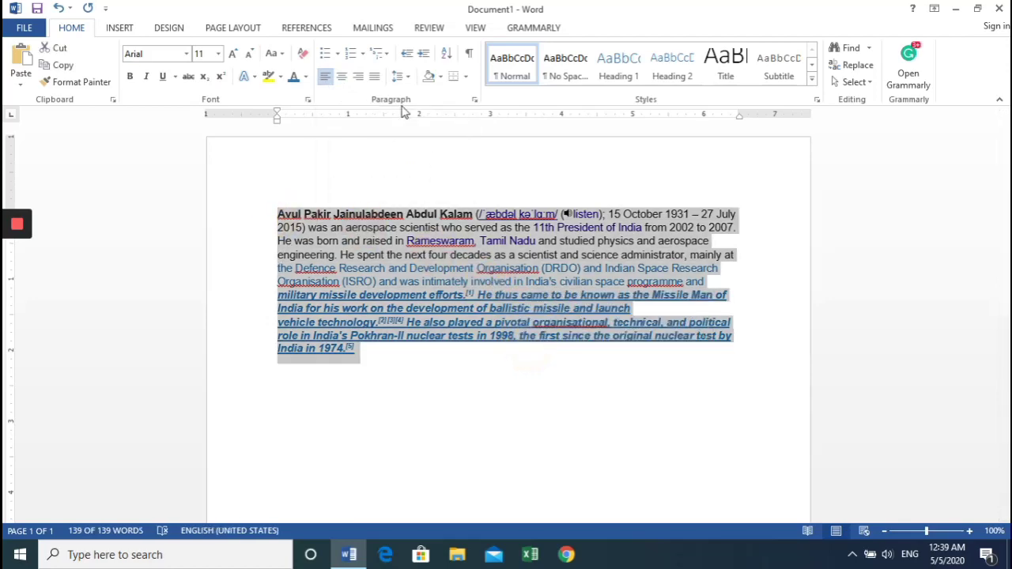
# Step: Try Center and Align Right on the Kalam paragraph, finishing with Justify
pyautogui.click(344, 83)
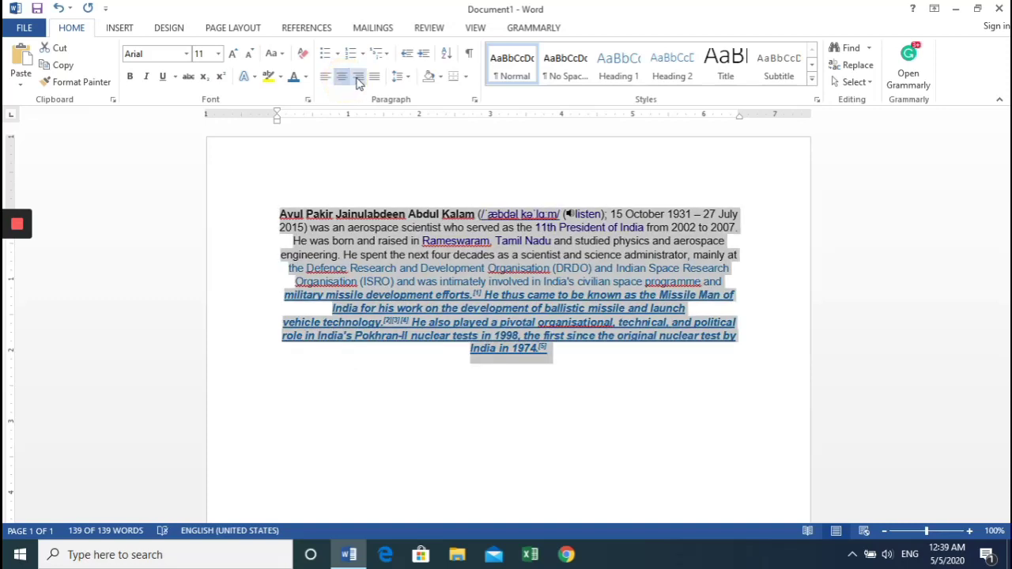
pyautogui.click(358, 79)
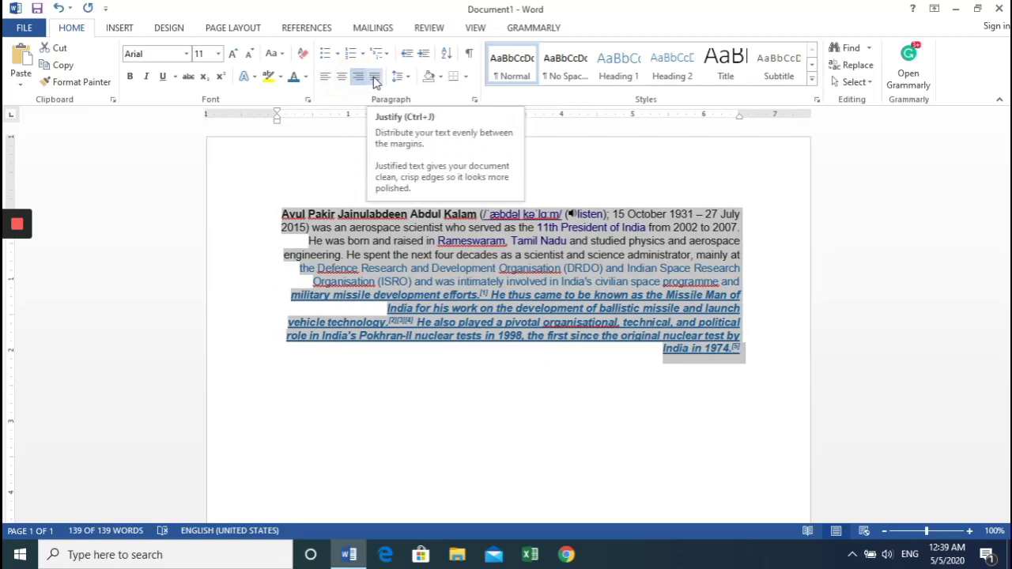
pyautogui.click(374, 78)
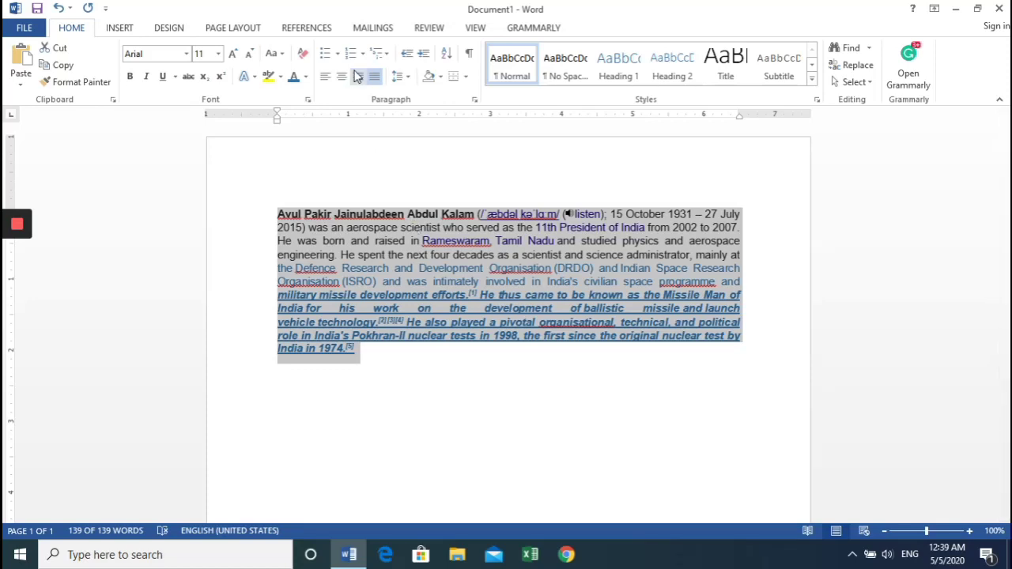
# Step: Set the Kalam paragraph's line spacing to 2.0, then select and deselect all text
pyautogui.click(408, 81)
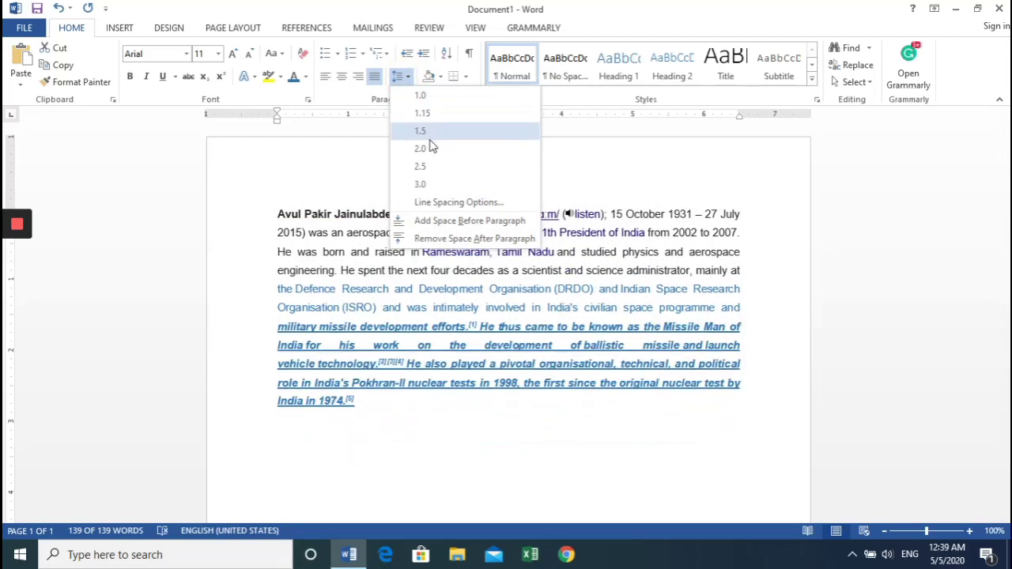
pyautogui.click(431, 150)
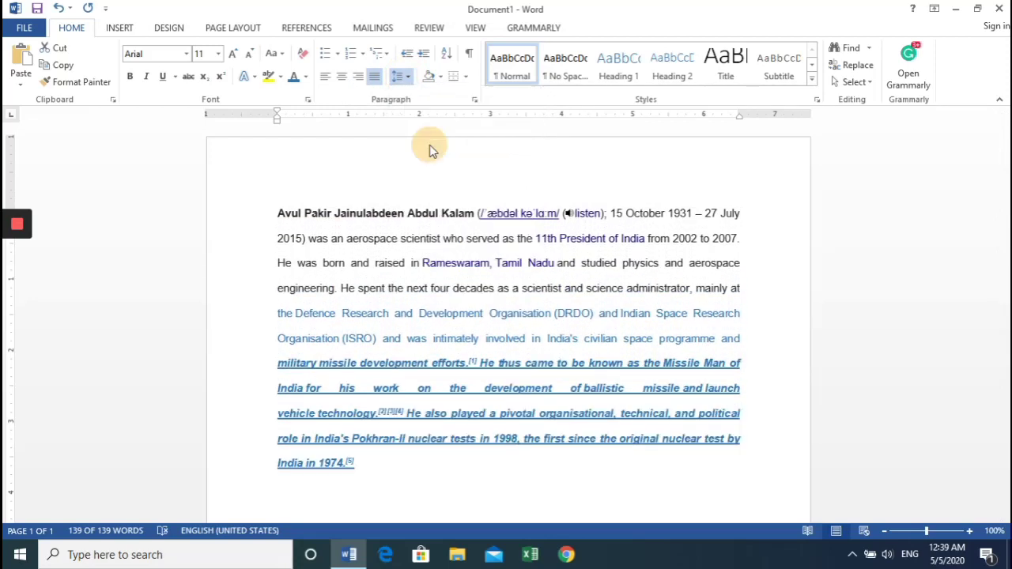
pyautogui.hotkey('ctrl', 'a')
pyautogui.click(417, 492)
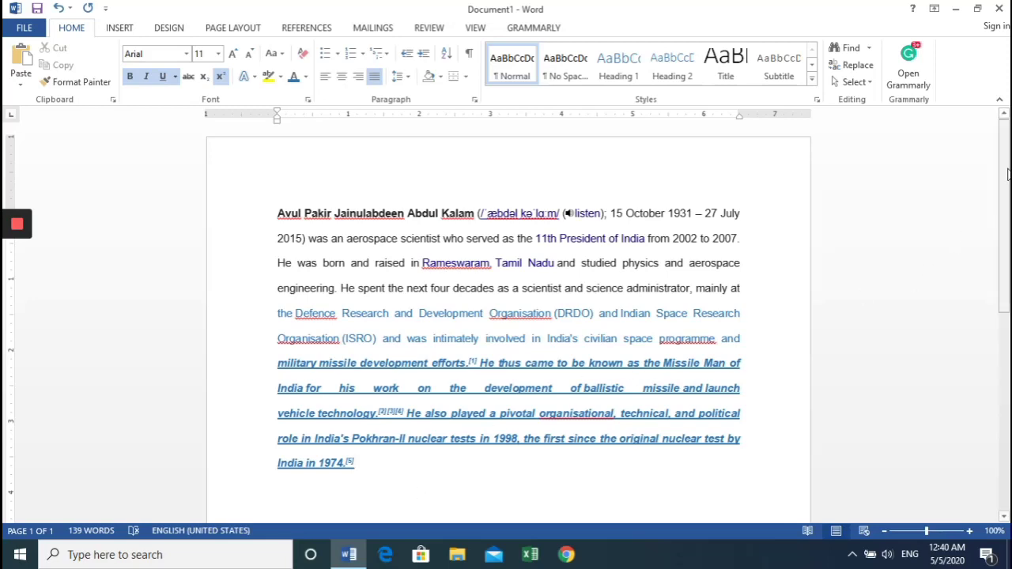
pyautogui.moveTo(1006, 174); pyautogui.dragTo(1002, 224)
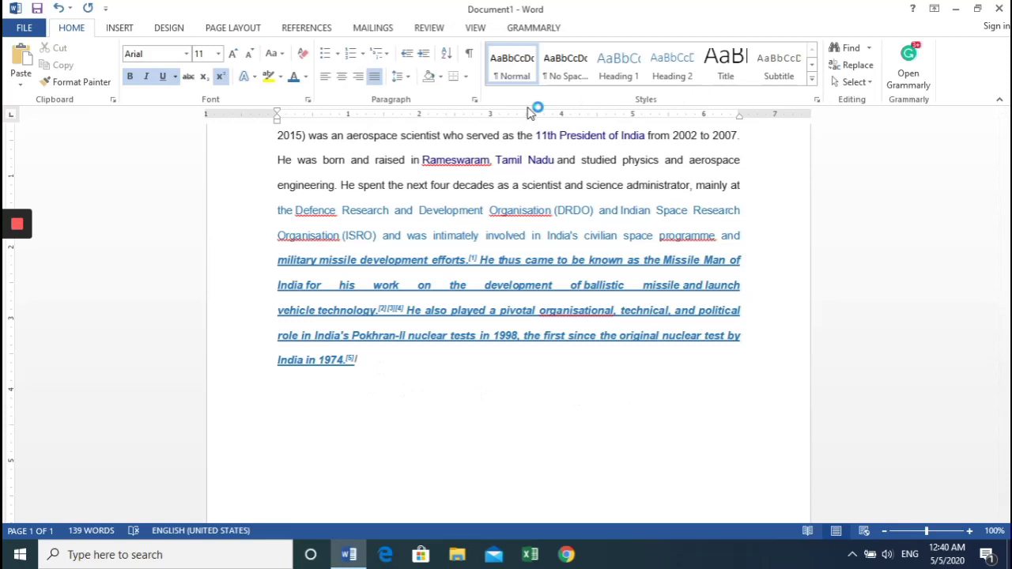
pyautogui.click(119, 28)
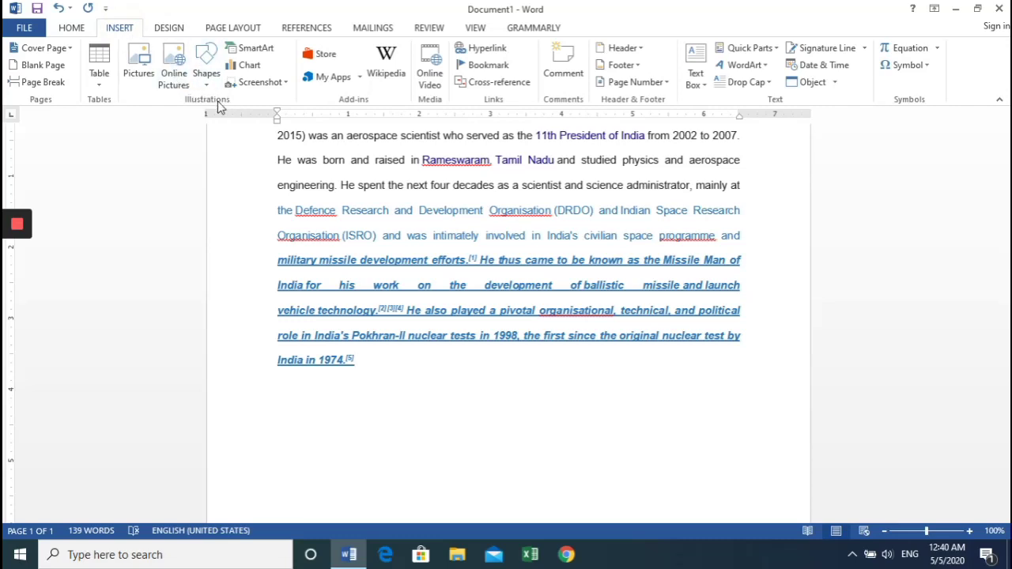
# Step: Insert the A_P_J_Abdul_Kalam picture file after the paragraph
pyautogui.click(146, 74)
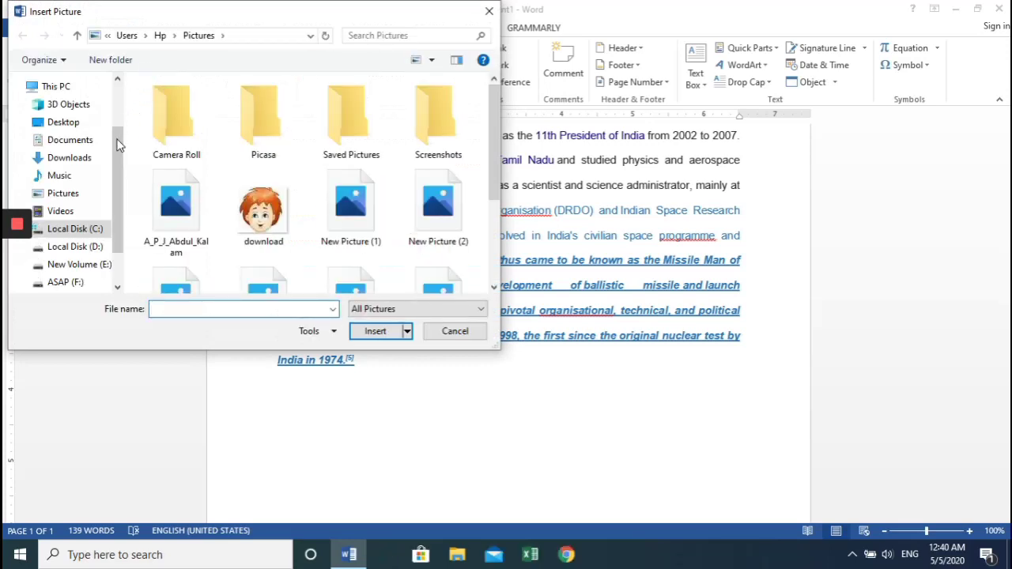
pyautogui.click(194, 230)
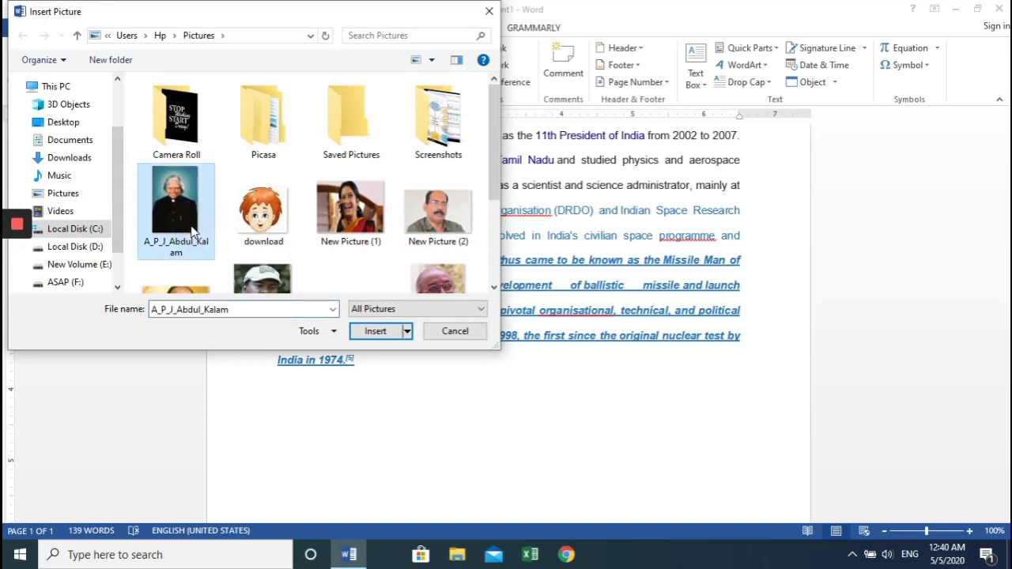
pyautogui.click(376, 331)
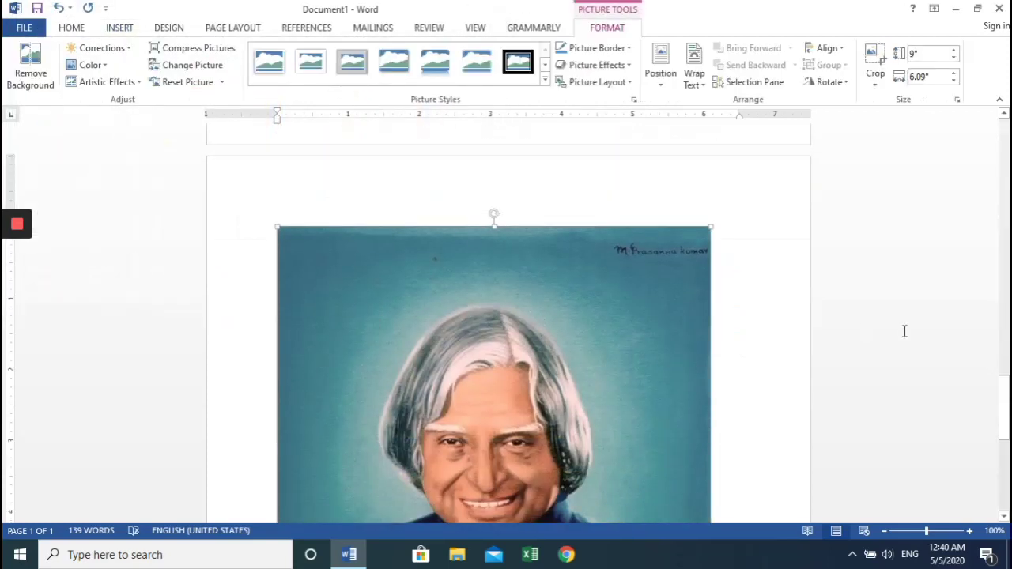
pyautogui.moveTo(1005, 409)
pyautogui.mouseDown()
pyautogui.moveTo(1006, 491)
pyautogui.moveTo(1004, 150)
pyautogui.moveTo(1004, 468)
pyautogui.moveTo(1005, 414)
pyautogui.mouseUp()
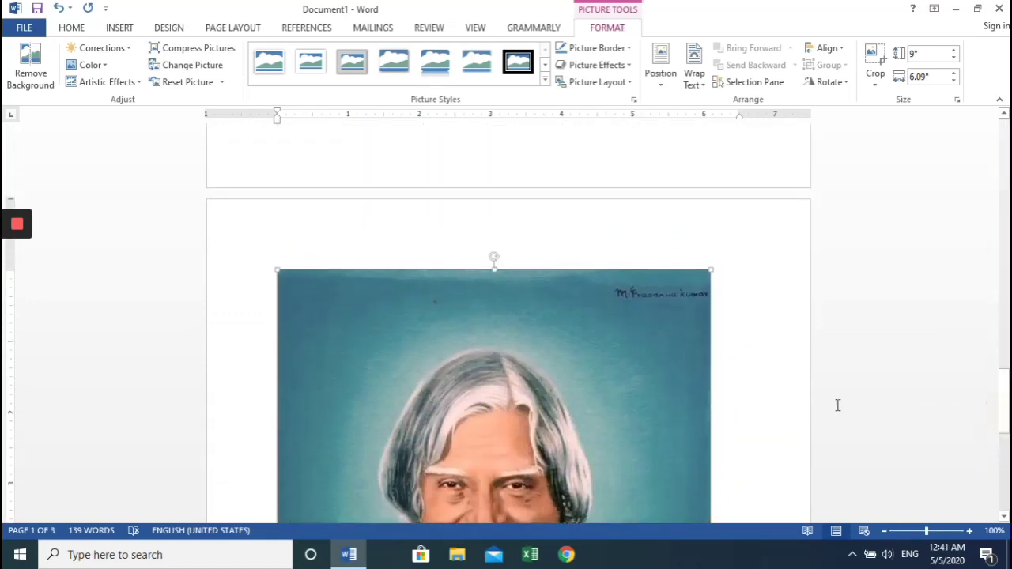
# Step: Shrink the Kalam portrait proportionally from its corner to 2.99" by 2.02"
pyautogui.click(693, 442)
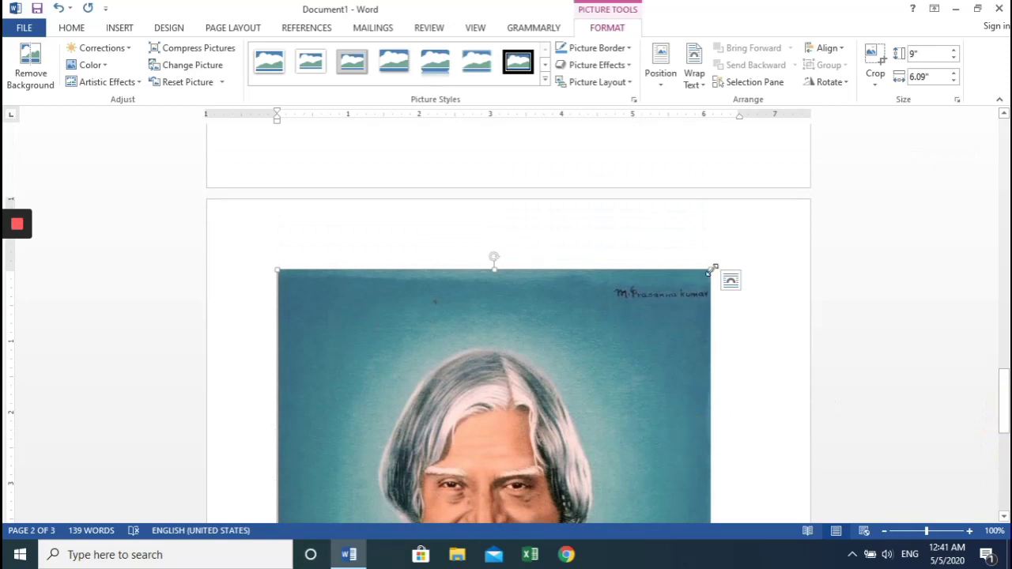
pyautogui.moveTo(711, 270); pyautogui.dragTo(693, 291)
pyautogui.moveTo(680, 314); pyautogui.dragTo(395, 519)
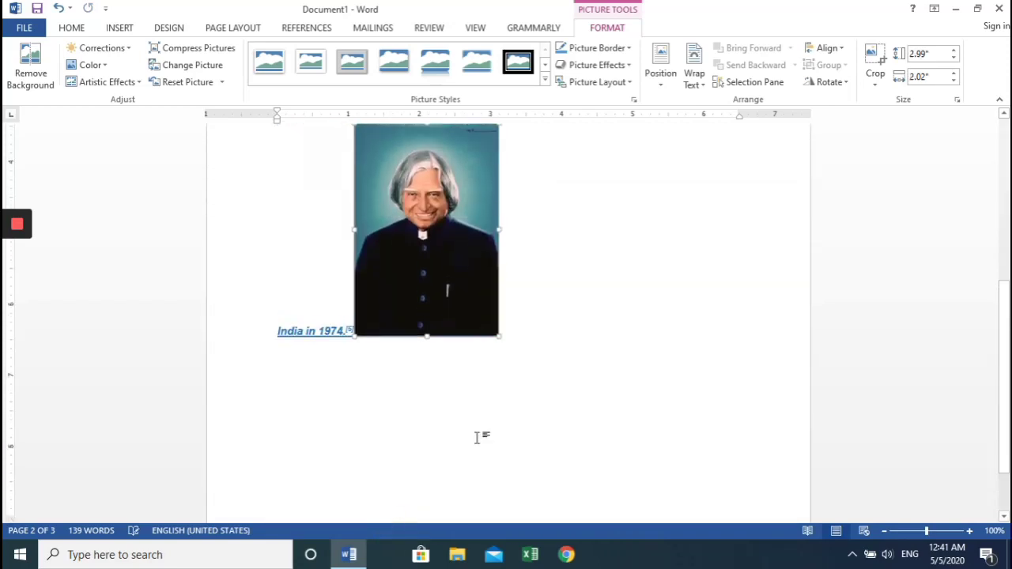
pyautogui.scroll(3, 998, 324)
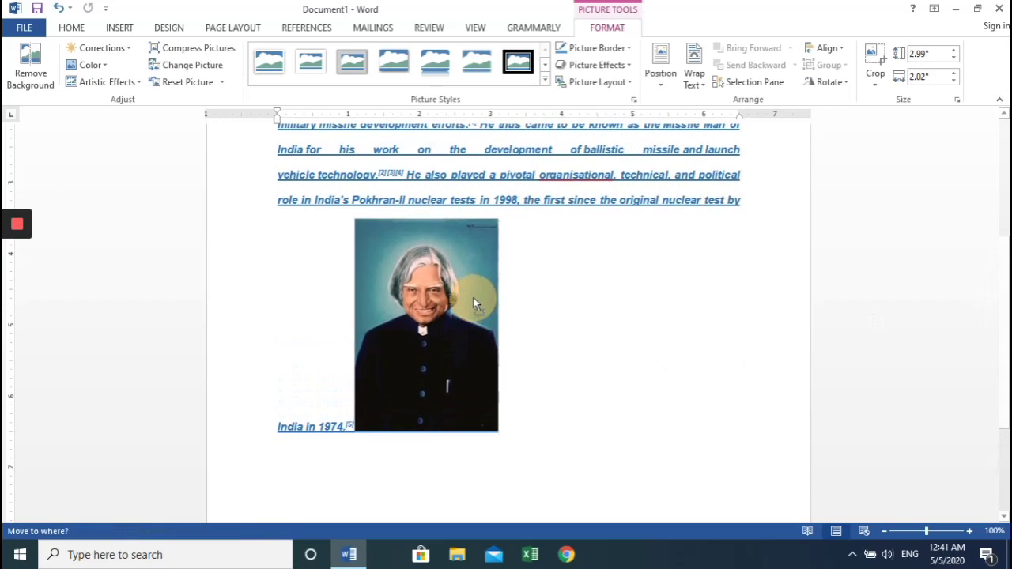
pyautogui.click(483, 270)
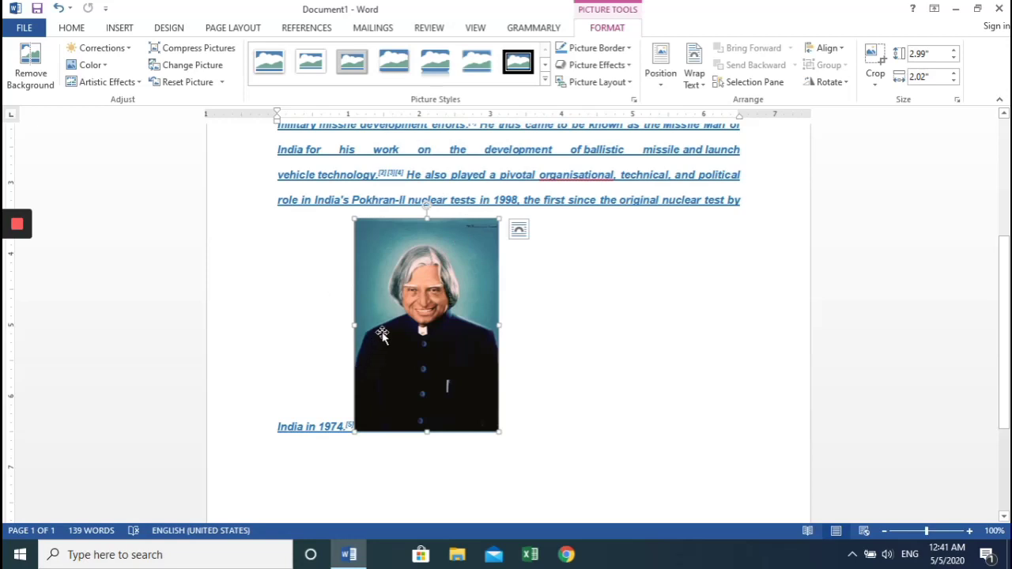
# Step: Set the portrait's text wrapping to Behind Text
pyautogui.click(607, 282)
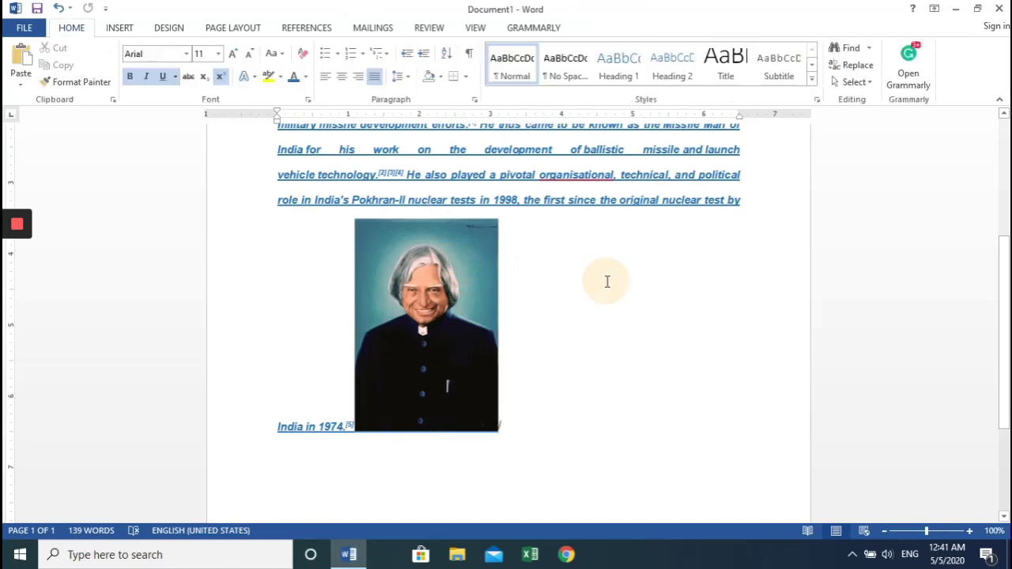
pyautogui.click(459, 275)
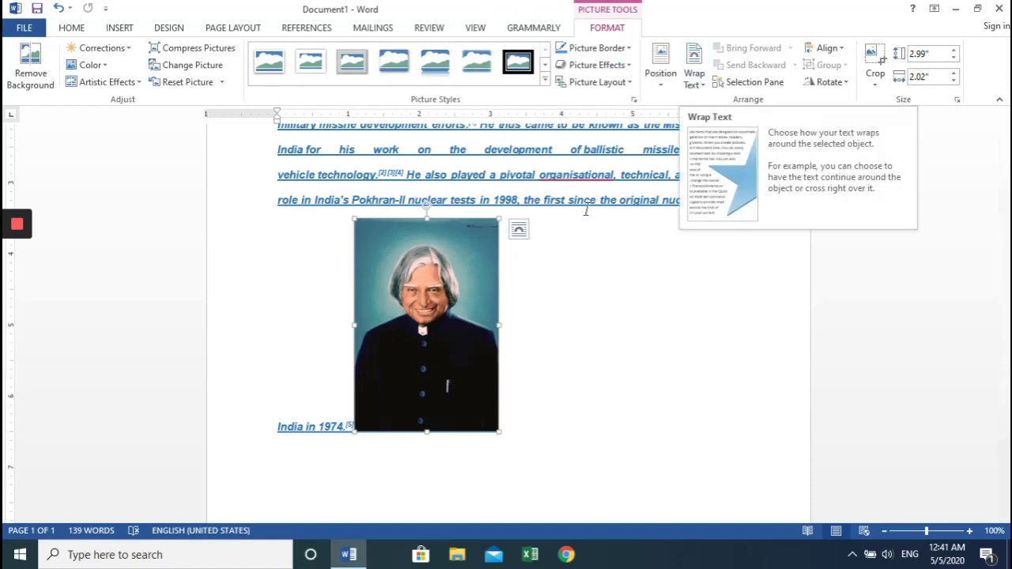
pyautogui.rightClick(478, 295)
pyautogui.moveTo(535, 248)
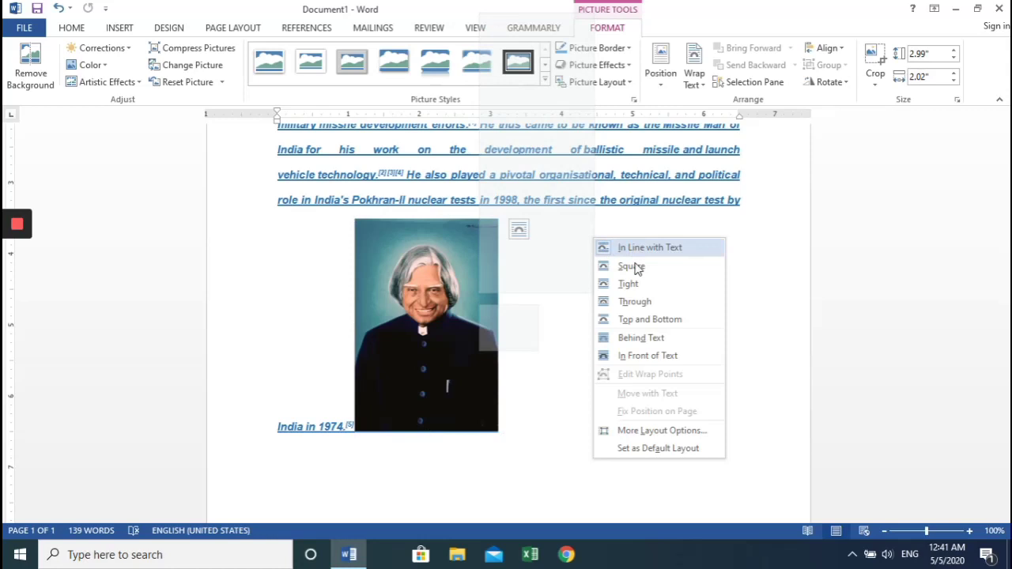
pyautogui.click(641, 338)
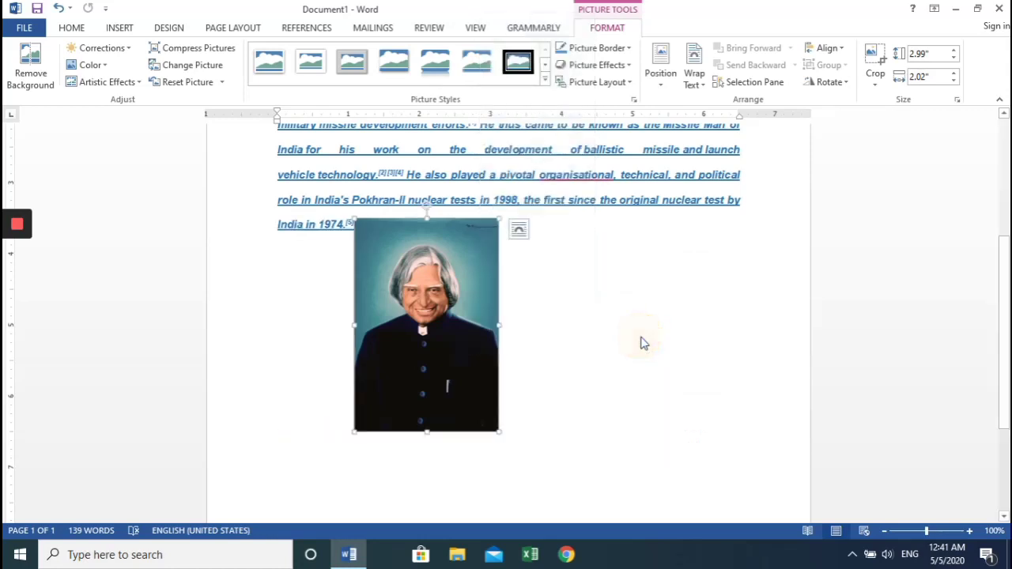
# Step: Drag the portrait below the paragraph's last line, toward the right
pyautogui.moveTo(476, 338); pyautogui.dragTo(527, 234)
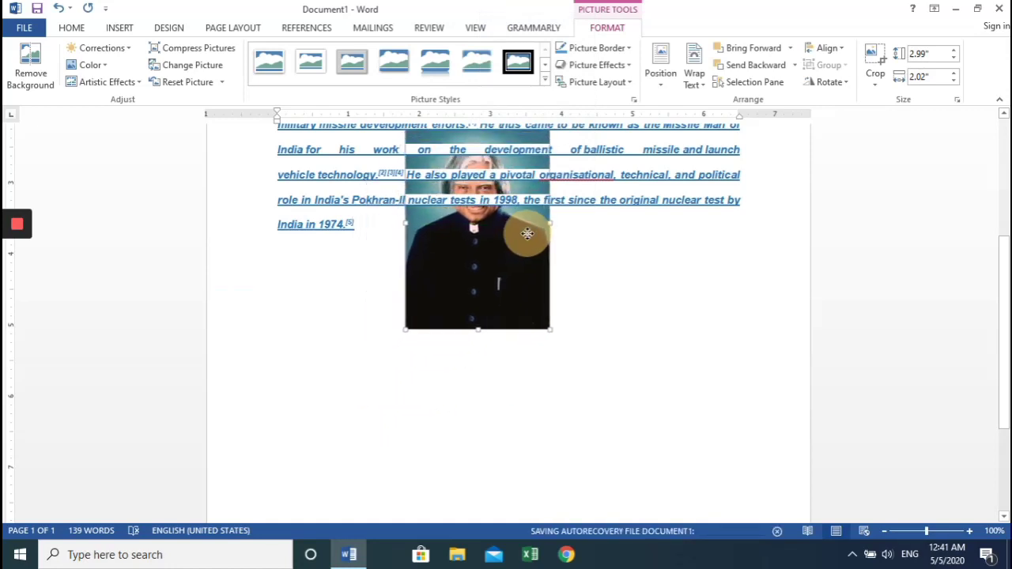
pyautogui.moveTo(1004, 294); pyautogui.dragTo(1004, 237)
pyautogui.moveTo(479, 366); pyautogui.dragTo(485, 346)
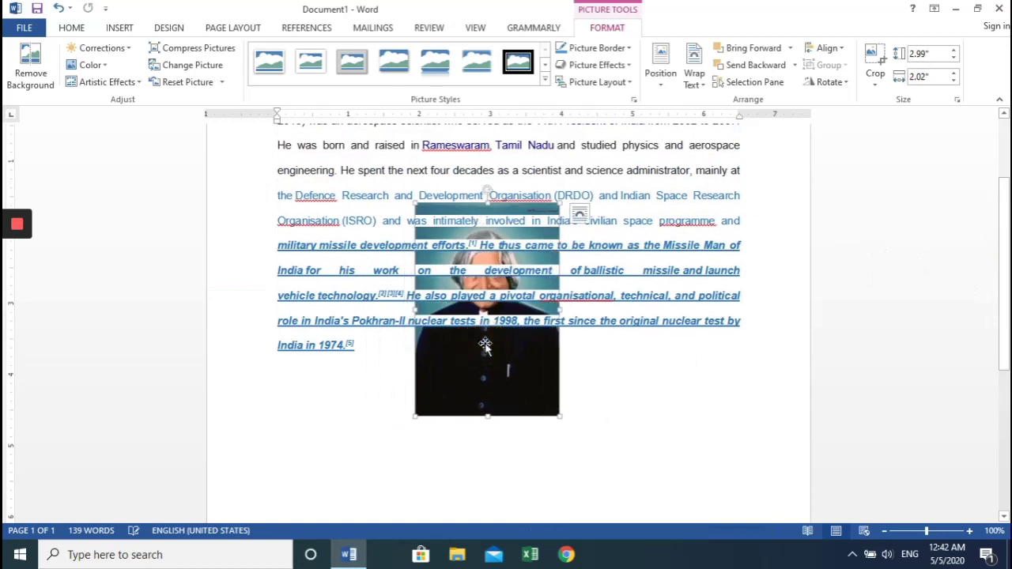
pyautogui.moveTo(1004, 251); pyautogui.dragTo(1002, 299)
pyautogui.moveTo(511, 282); pyautogui.dragTo(621, 416)
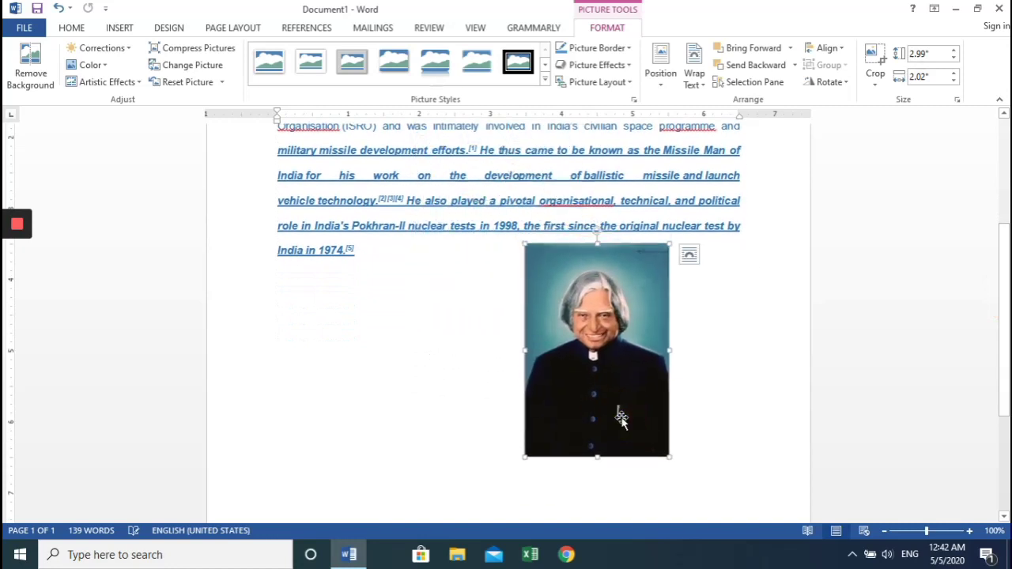
pyautogui.click(743, 406)
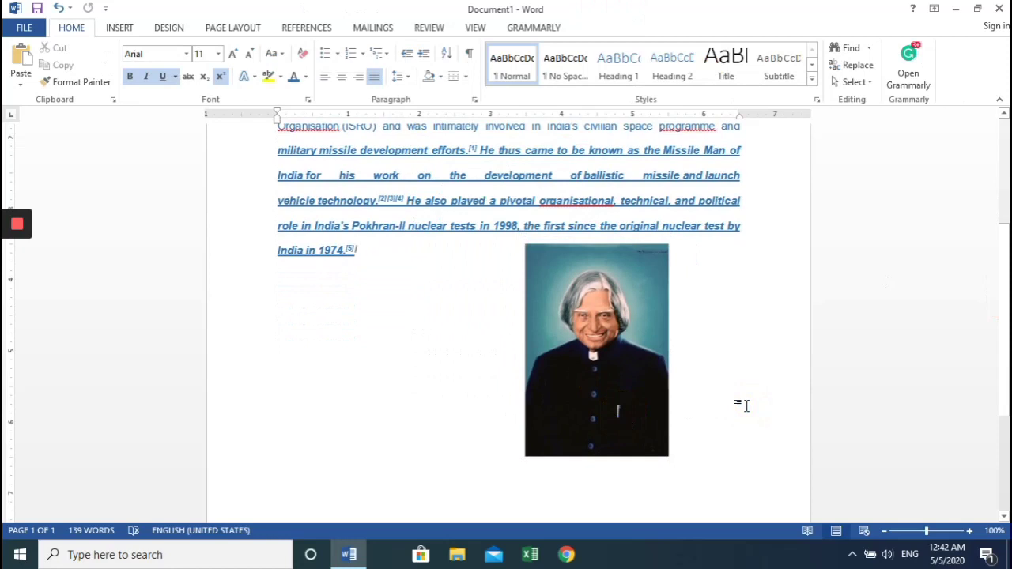
# Step: Apply the Soft Edge Rectangle picture style to the Kalam portrait
pyautogui.click(621, 373)
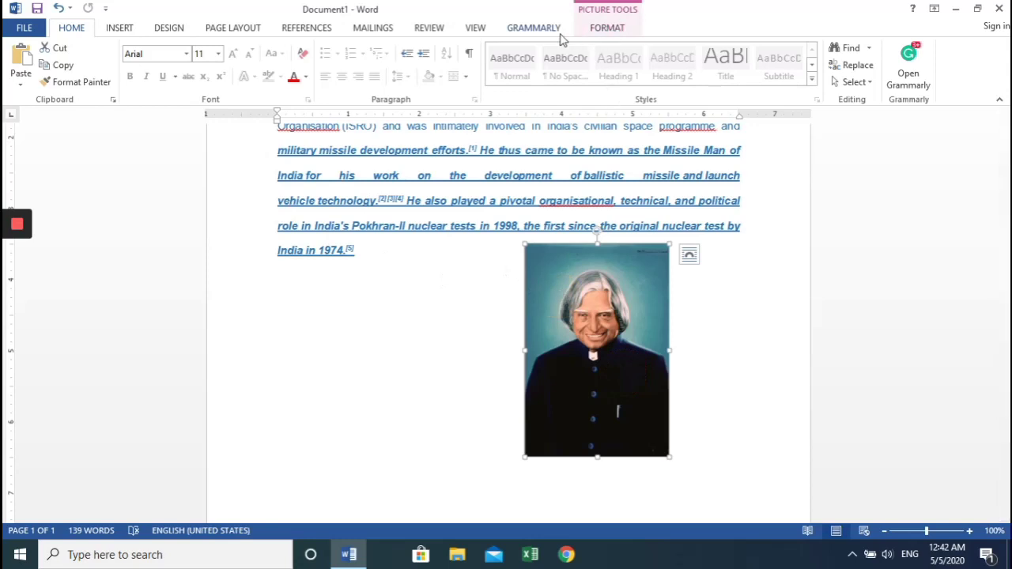
pyautogui.click(176, 31)
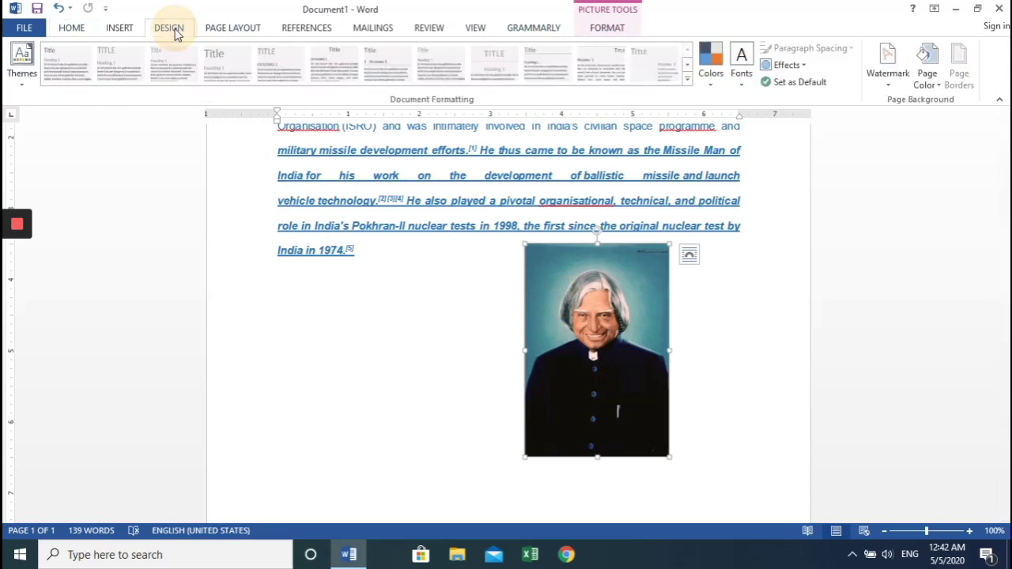
pyautogui.click(614, 27)
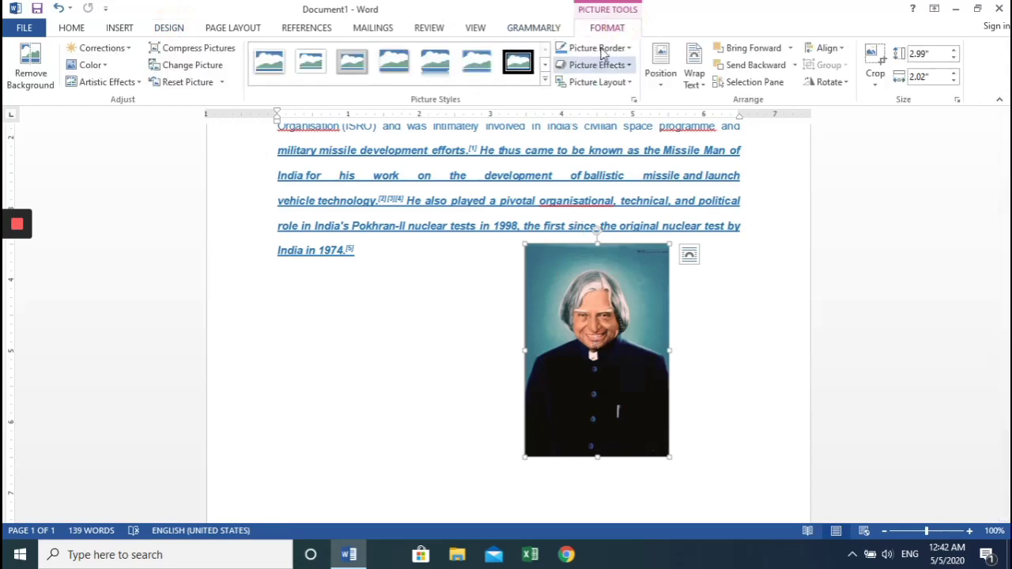
pyautogui.click(387, 332)
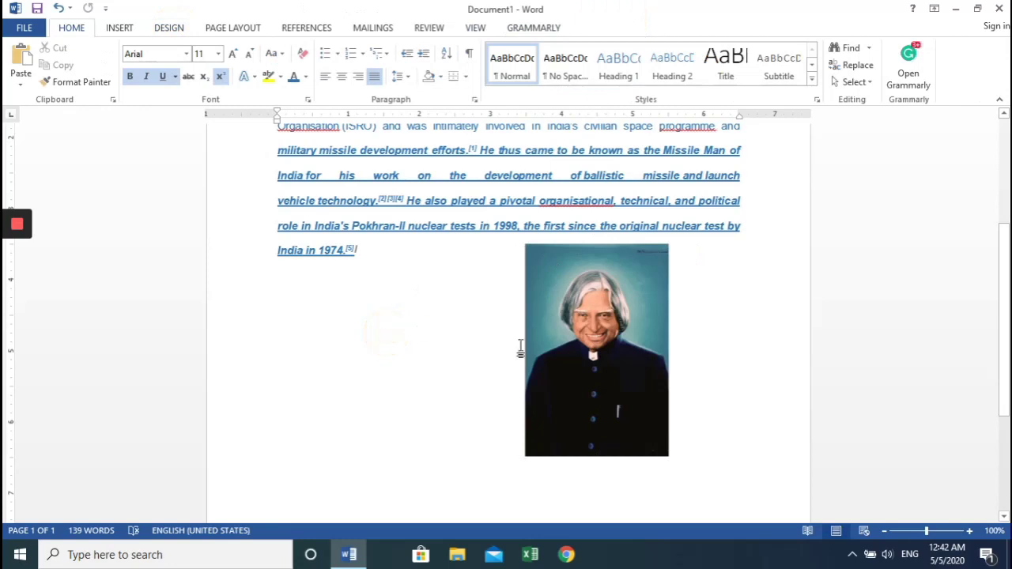
pyautogui.click(597, 352)
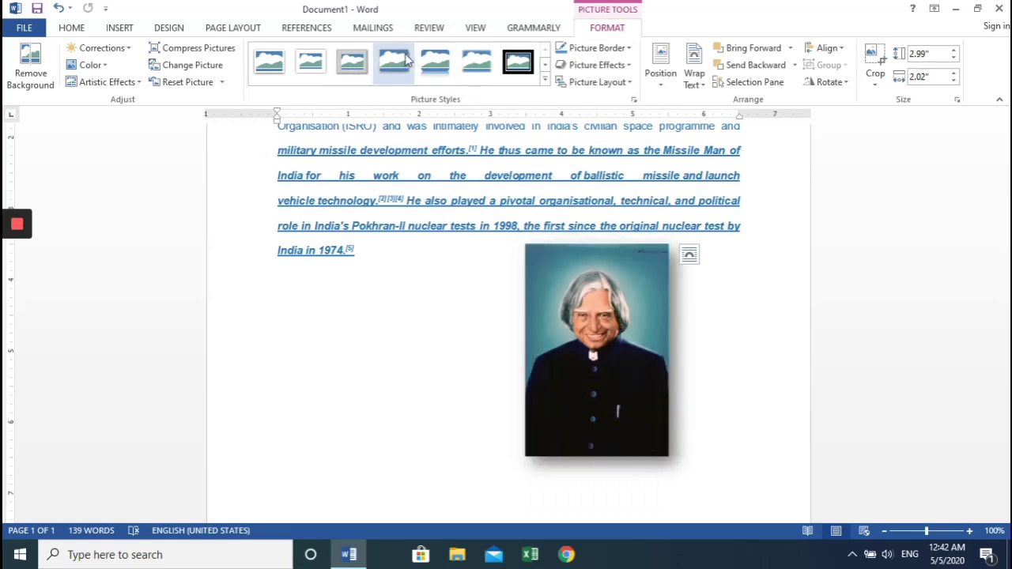
pyautogui.click(466, 67)
pyautogui.click(751, 330)
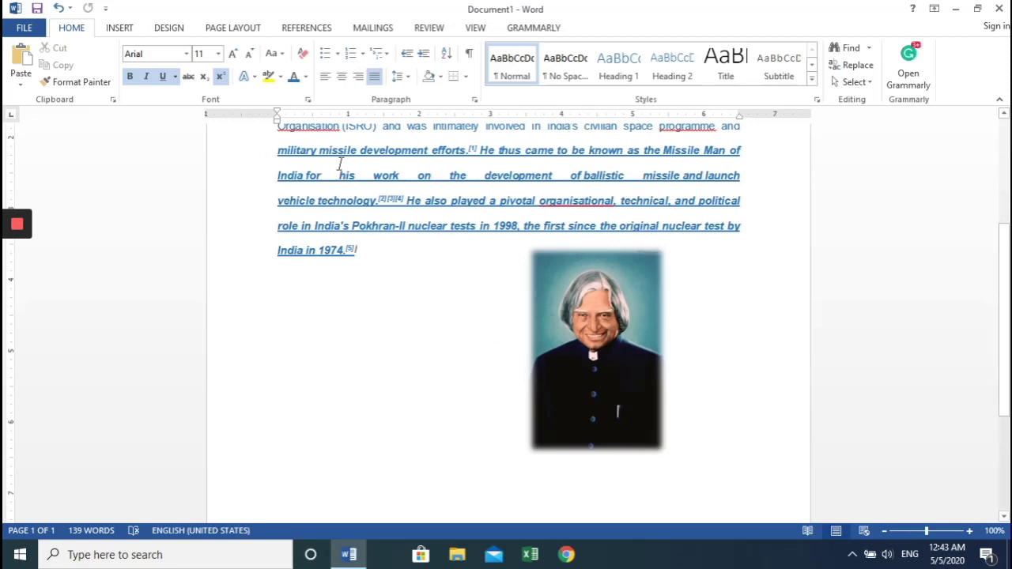
# Step: View the Word Count statistics (139 words, 899 characters with spaces) and close them
pyautogui.click(429, 27)
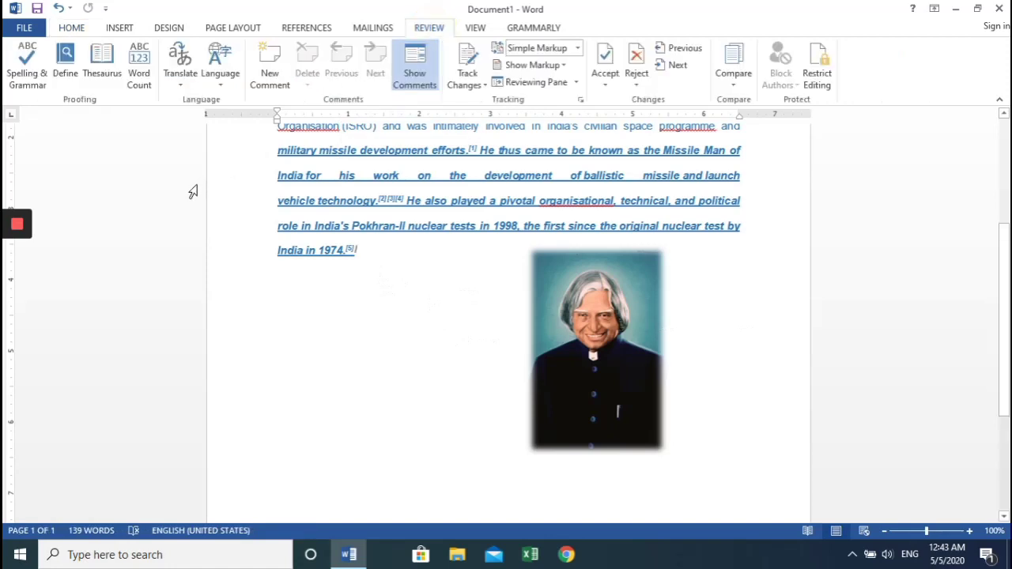
pyautogui.click(142, 74)
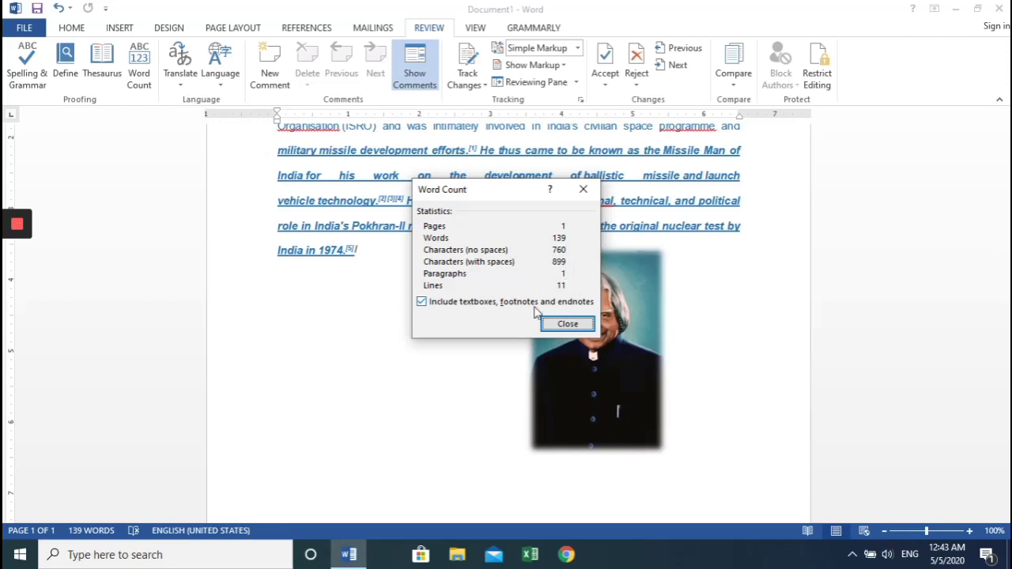
pyautogui.click(567, 324)
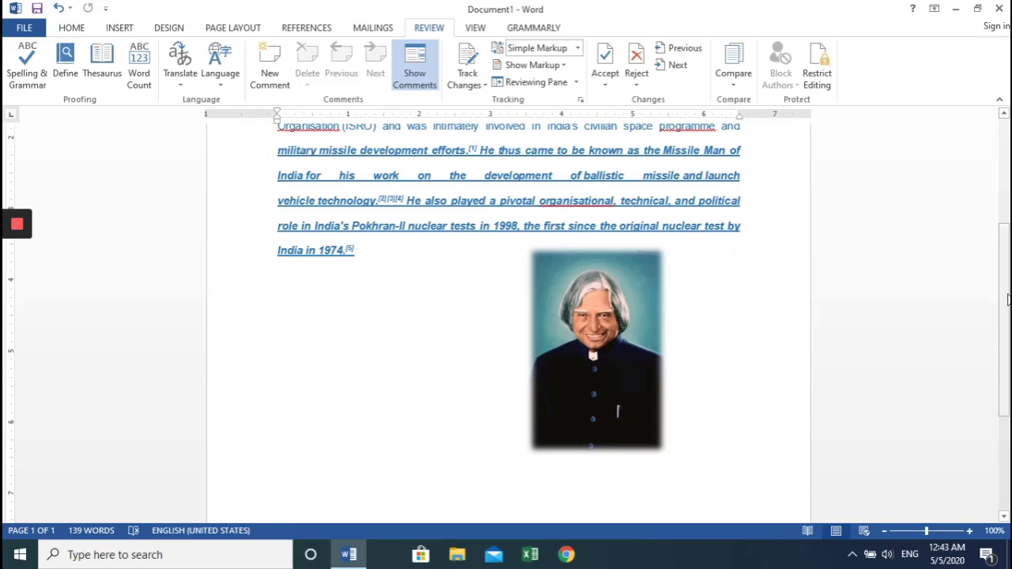
# Step: Run Spelling & Grammar and change Defence to the suggested Defense
pyautogui.moveTo(1004, 300); pyautogui.dragTo(1008, 228)
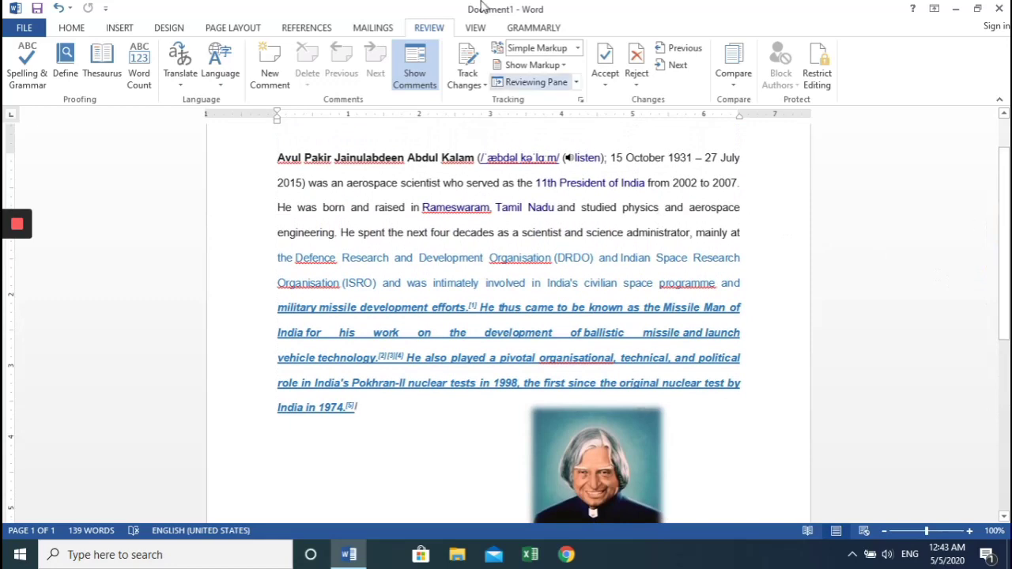
pyautogui.click(28, 79)
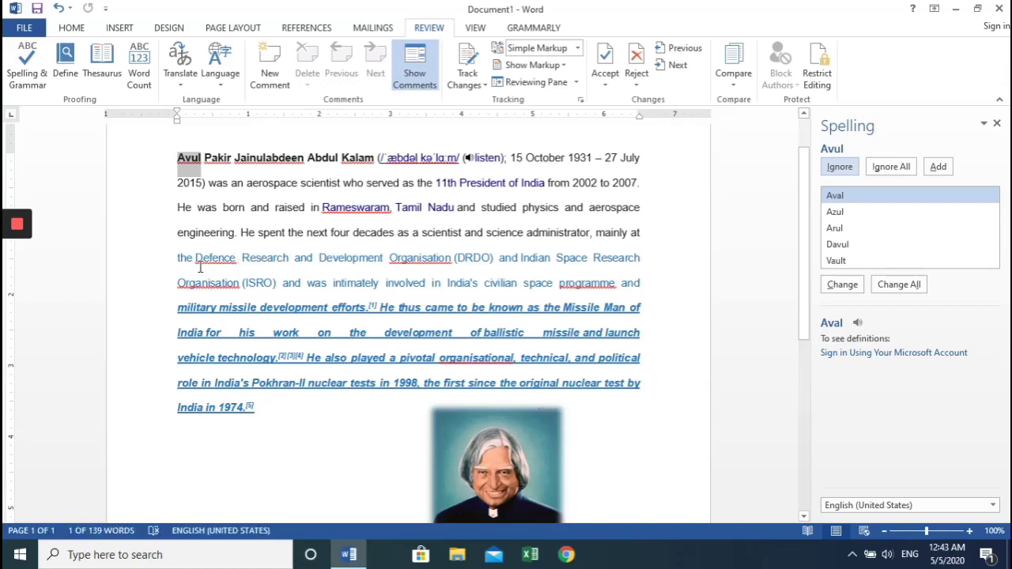
pyautogui.moveTo(195, 259); pyautogui.dragTo(237, 266)
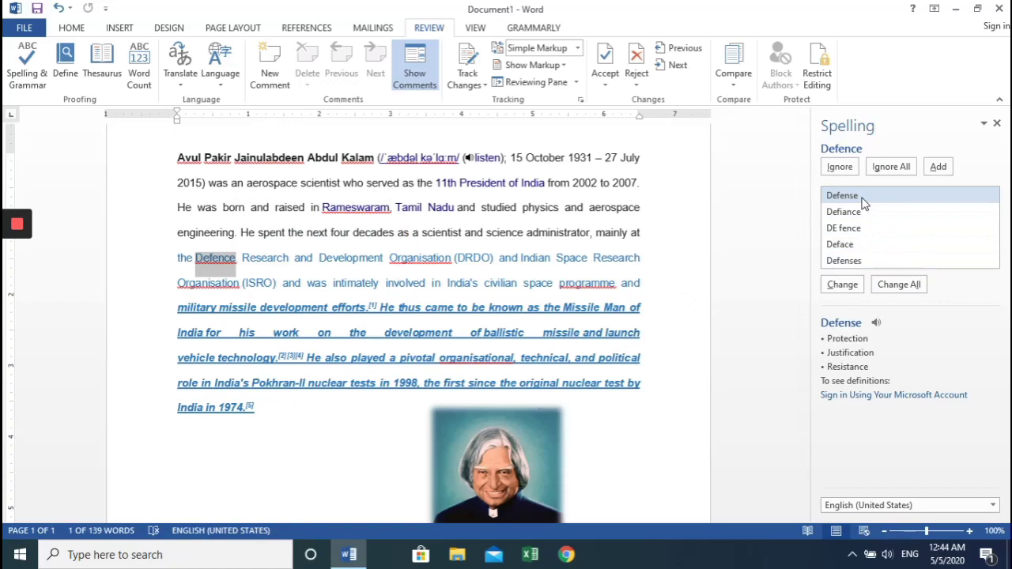
pyautogui.click(842, 287)
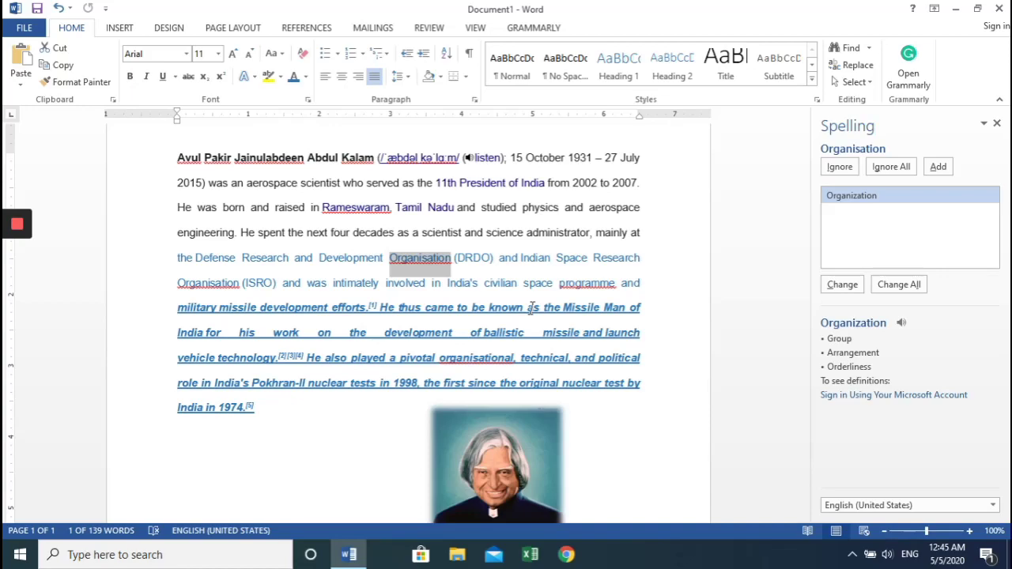
pyautogui.click(17, 226)
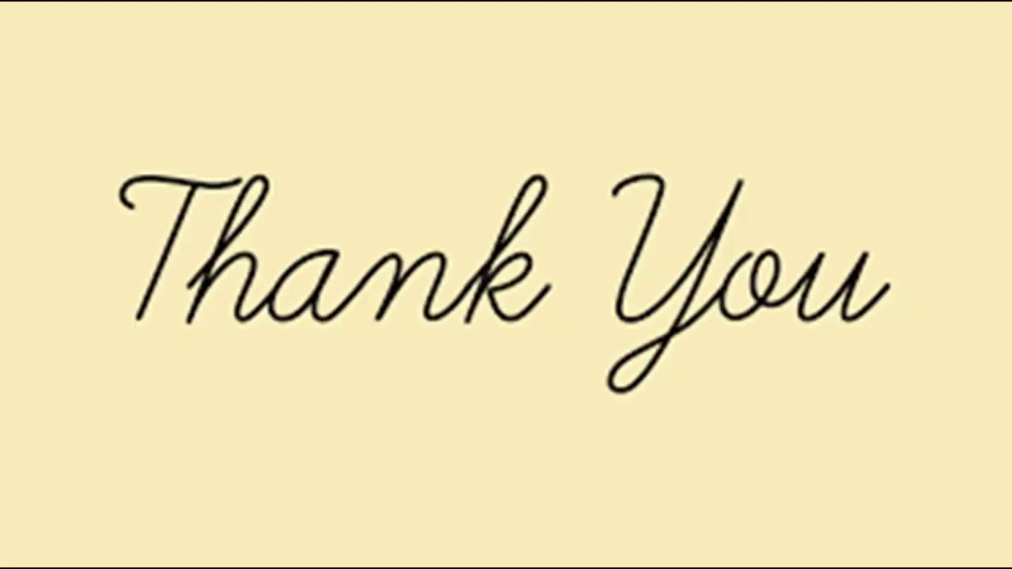